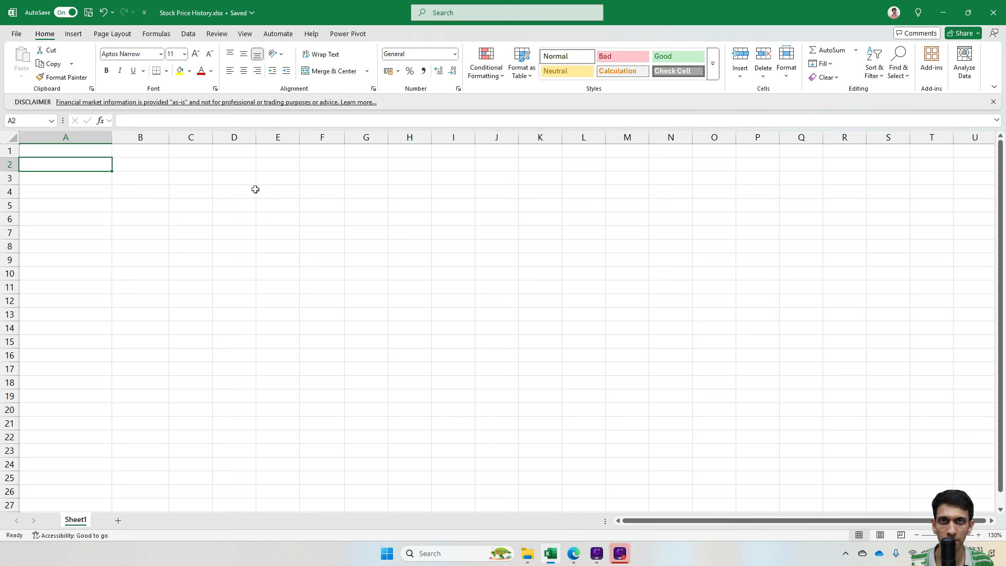
Step: Enter the stock symbol YESBANK in cell A2
{"action": "type", "text": "yes"}
{"action": "key", "text": "BackSpace"}
{"action": "key", "text": "BackSpace"}
{"action": "key", "text": "BackSpace"}
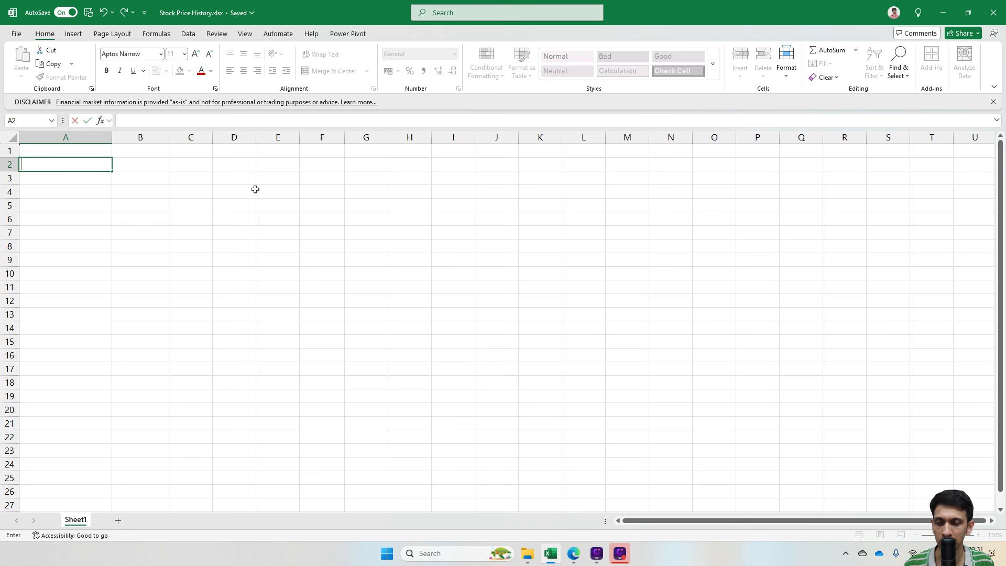
{"action": "type", "text": "YESBANK"}
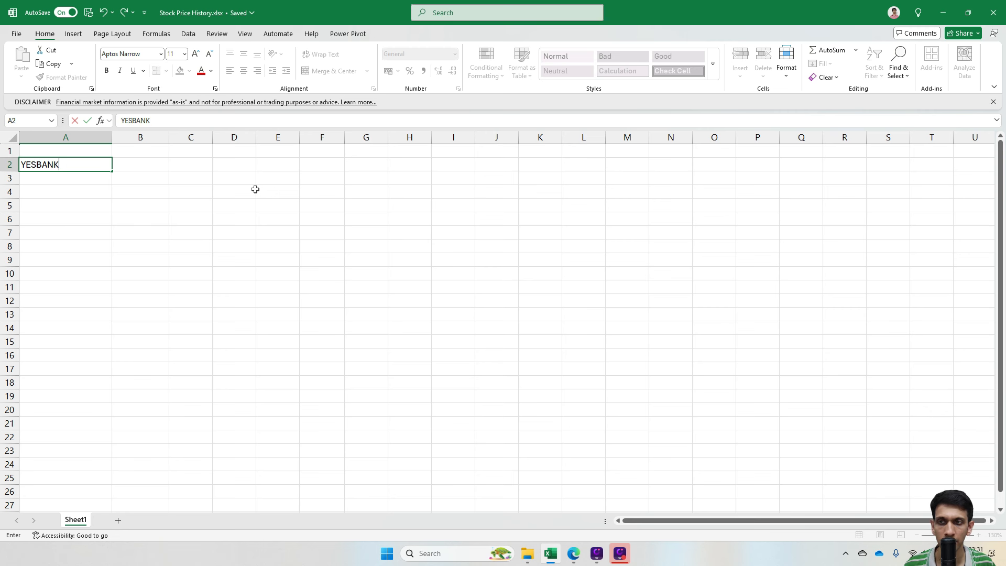
{"action": "key", "text": "Return"}
Step: Enter the formula =STOCKHISTORY(A2,TODAY()) in cell B2 to fetch the current day's closing price
{"action": "key", "text": "Up"}
{"action": "key", "text": "Right"}
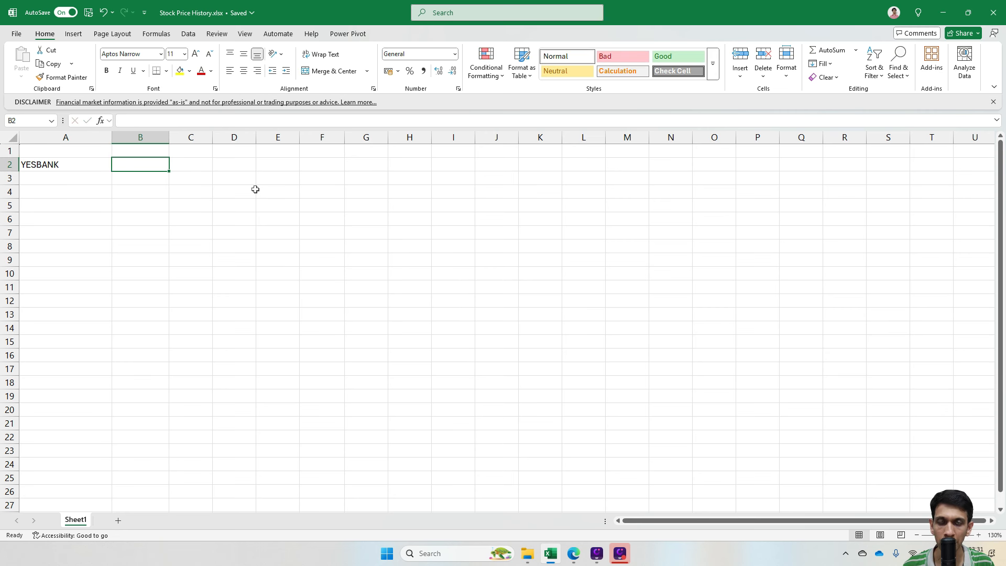
{"action": "type", "text": "=STOC"}
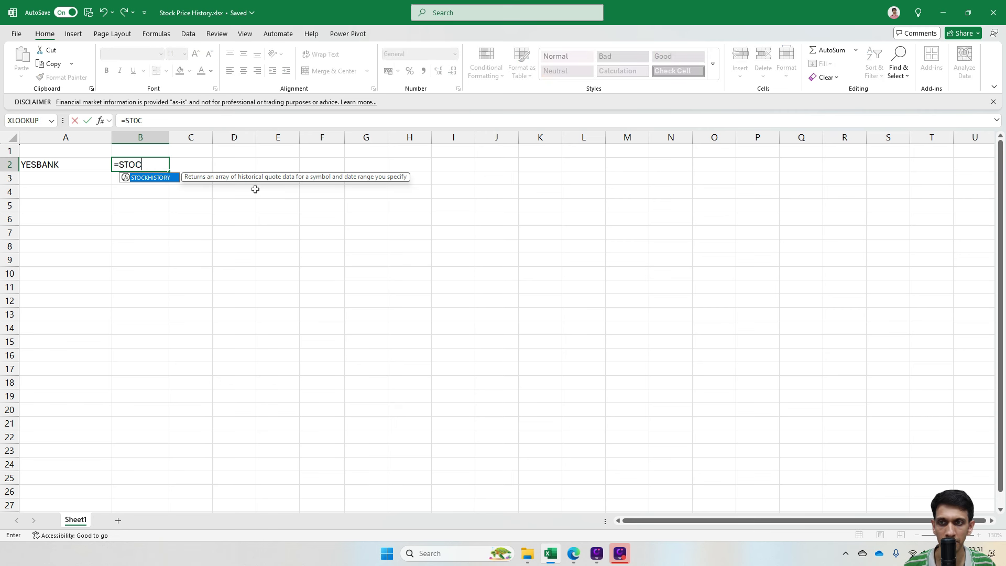
{"action": "key", "text": "Tab"}
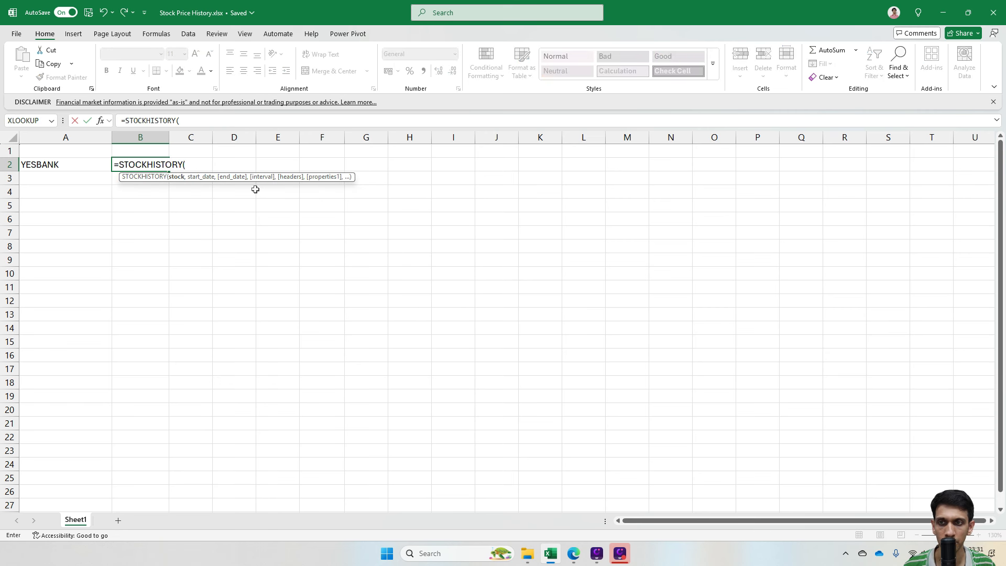
{"action": "left_click", "coordinate": [52, 165]}
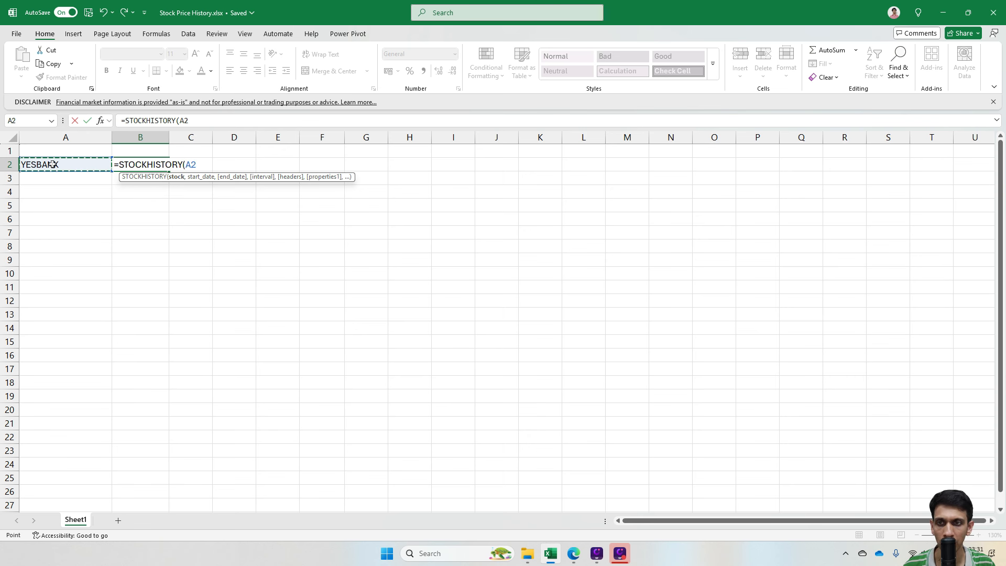
{"action": "type", "text": ","}
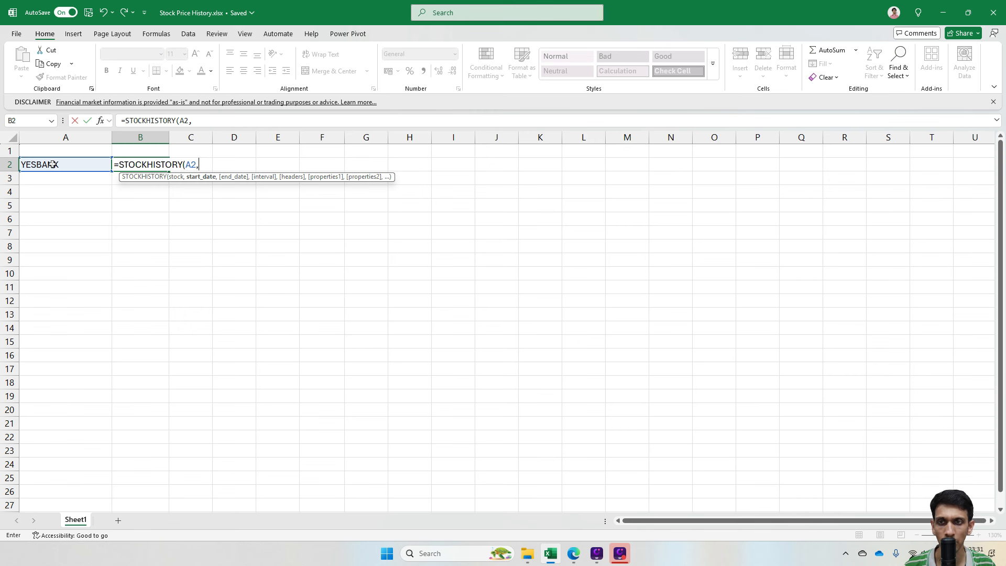
{"action": "type", "text": "TODAY"}
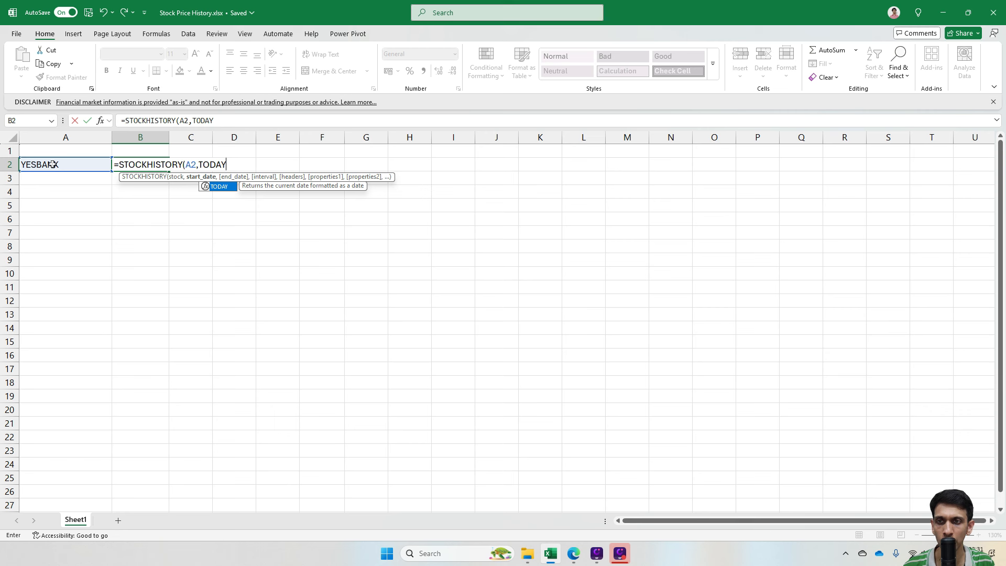
{"action": "type", "text": "()"}
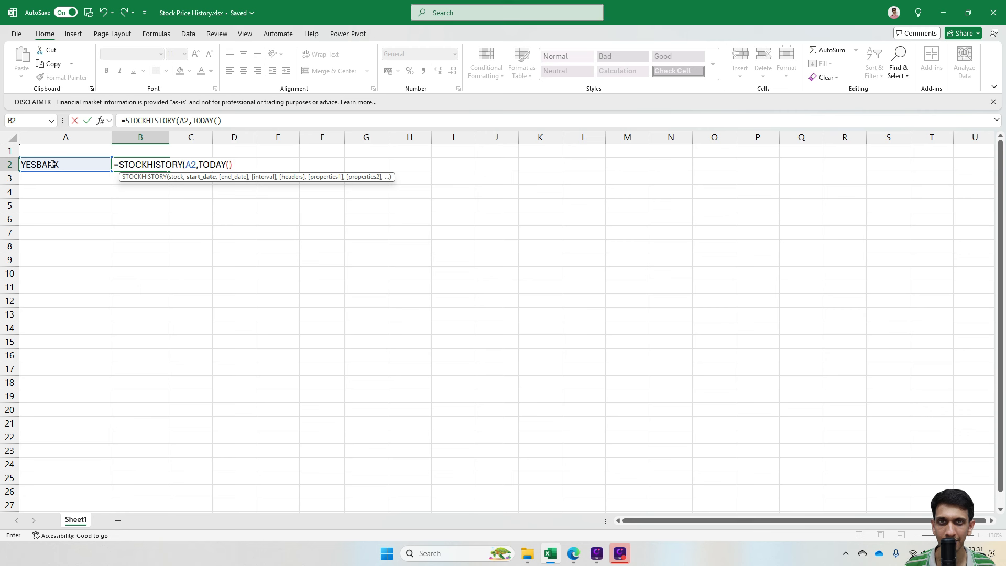
{"action": "type", "text": "_"}
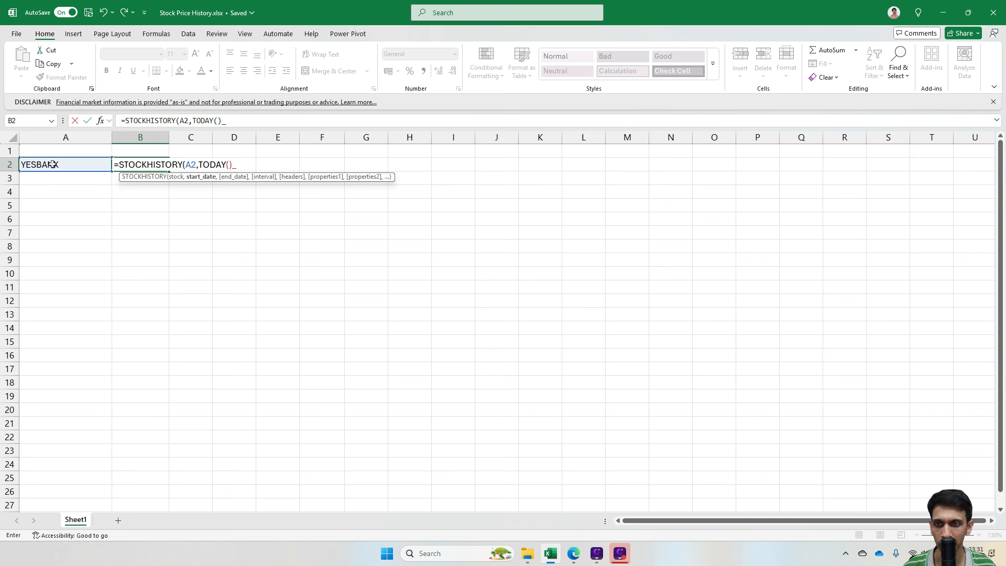
{"action": "key", "text": "BackSpace"}
{"action": "type", "text": ")"}
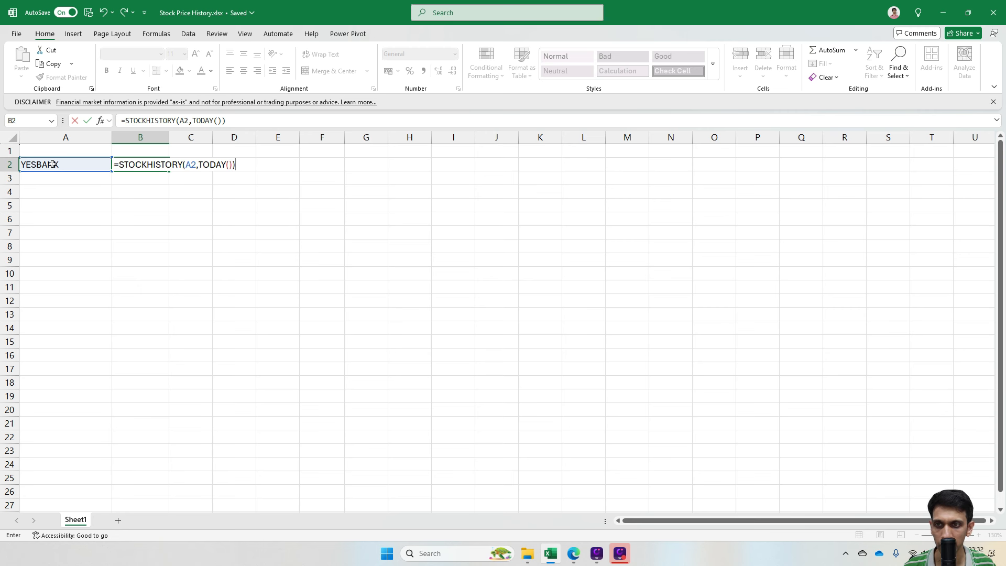
{"action": "key", "text": "Return"}
{"action": "key", "text": "Up"}
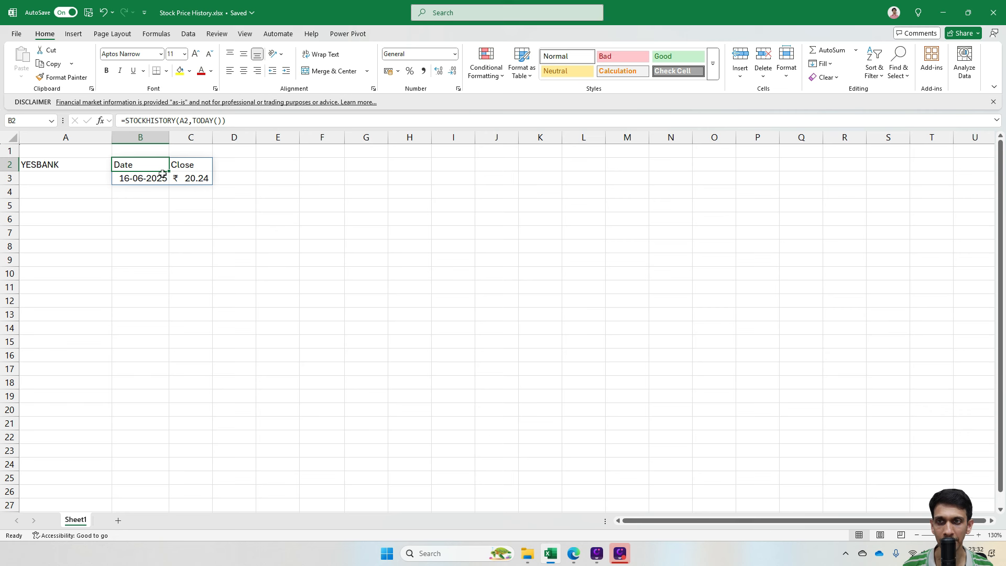
Step: Enter =STOCKHISTORY(A2,TODAY()-30,TODAY()) in cell E2 for the last 30 days of prices, and widen columns E and F
{"action": "left_click", "coordinate": [281, 166]}
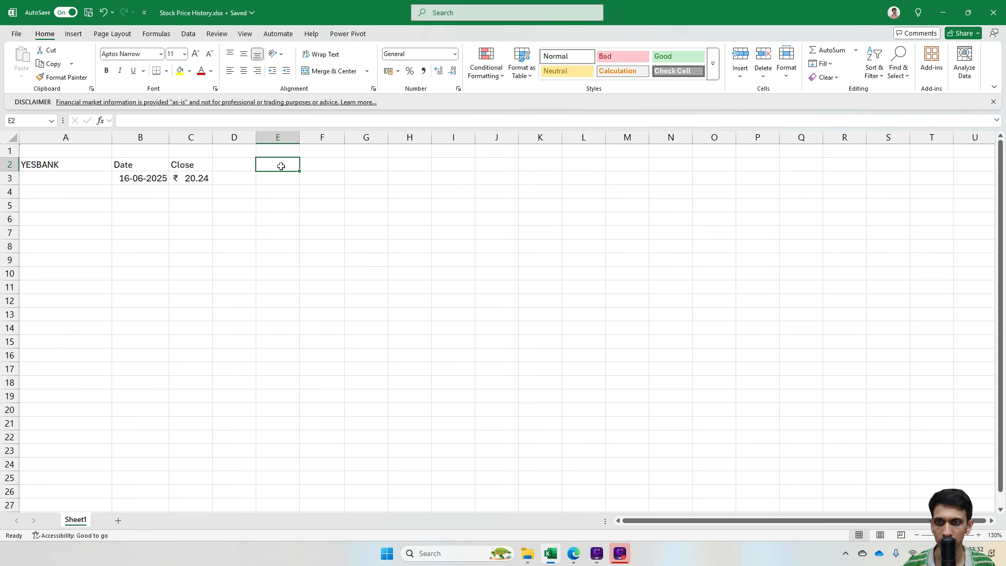
{"action": "type", "text": "=STOCKHISTORY("}
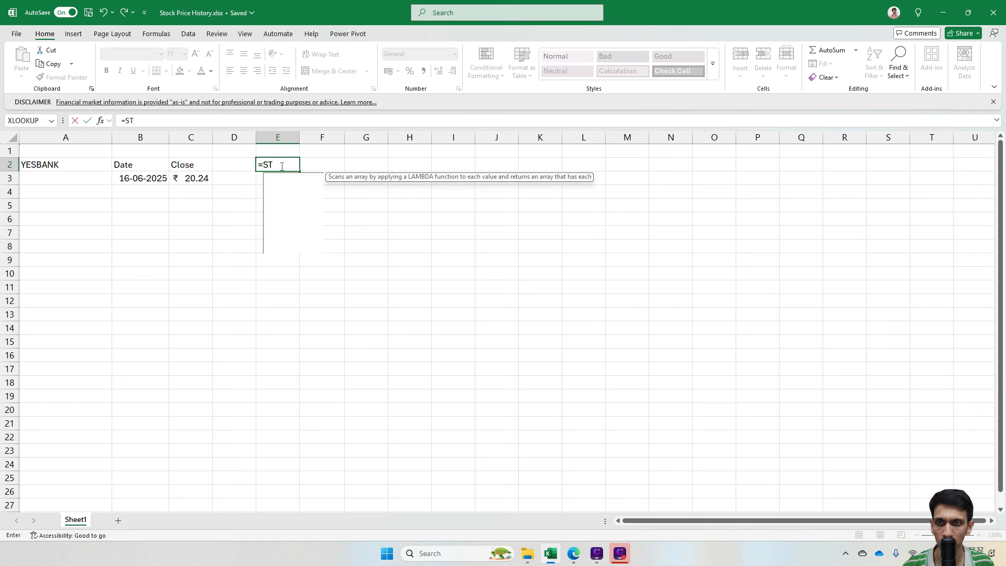
{"action": "left_click", "coordinate": [62, 165]}
{"action": "type", "text": ","}
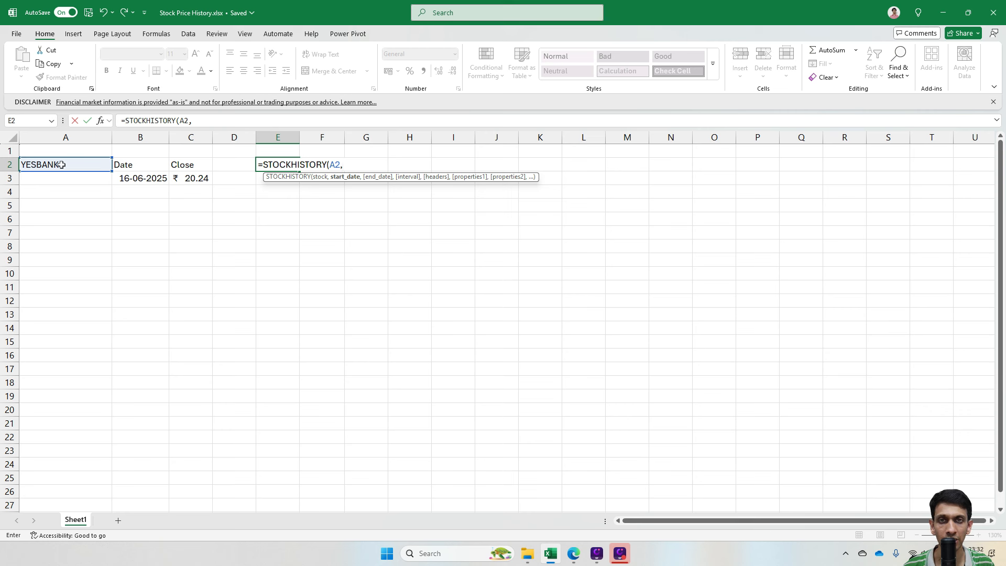
{"action": "type", "text": "TODAY()"}
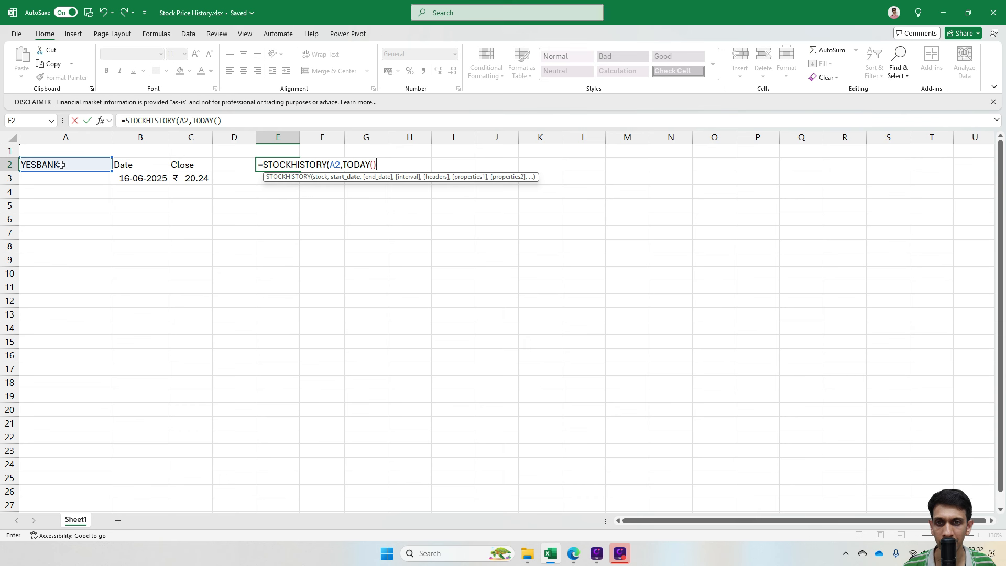
{"action": "type", "text": "-30"}
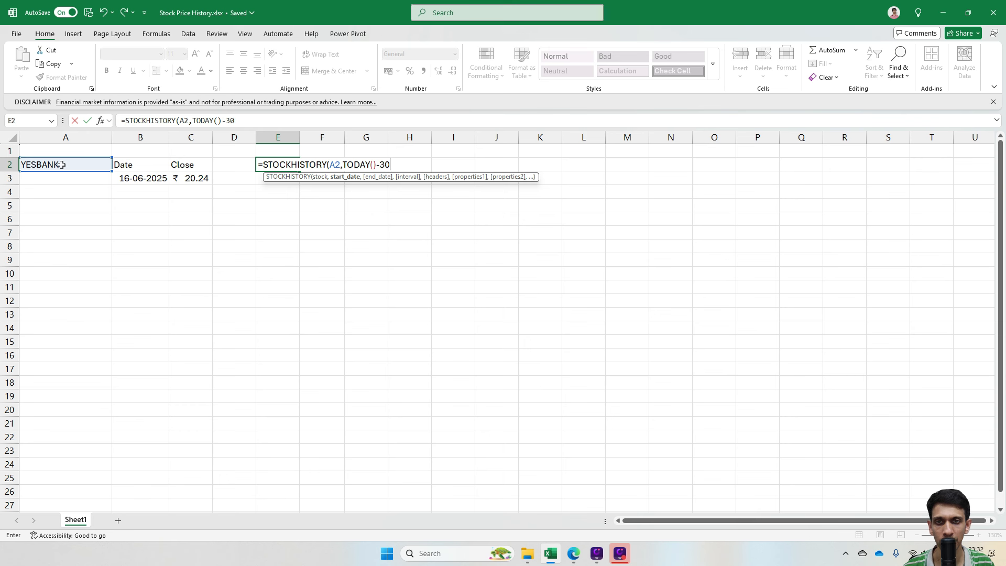
{"action": "type", "text": ","}
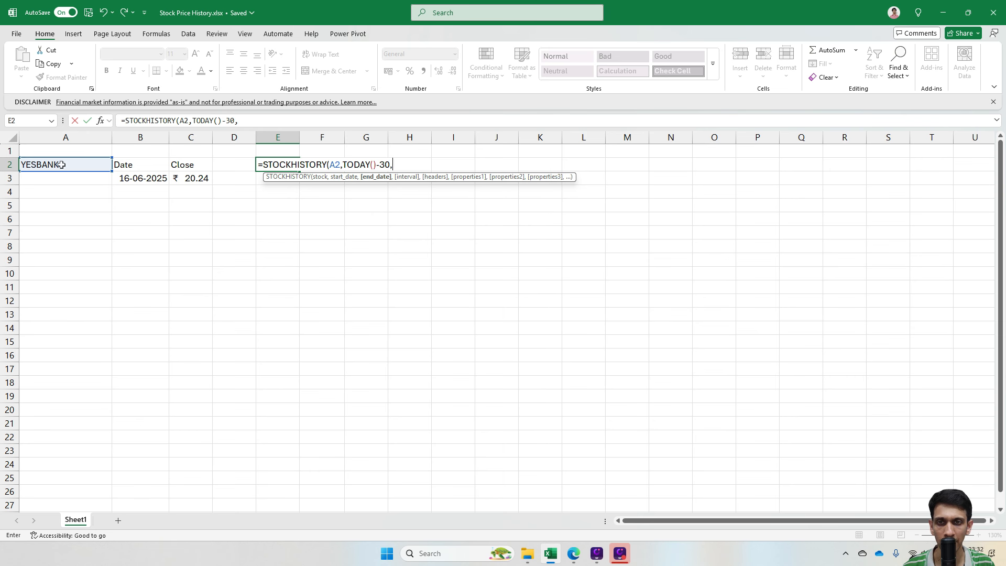
{"action": "type", "text": "TODAY()"}
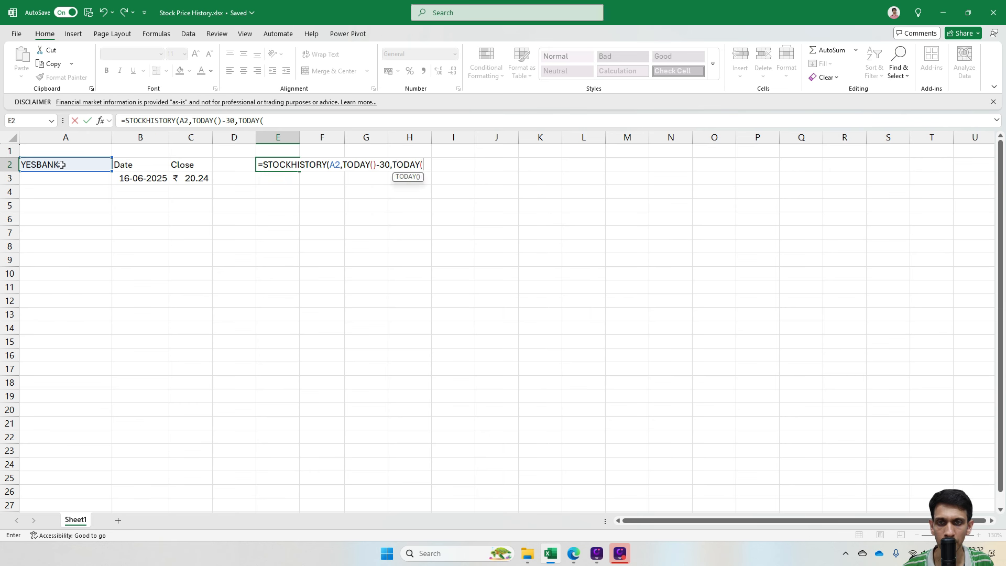
{"action": "type", "text": ")"}
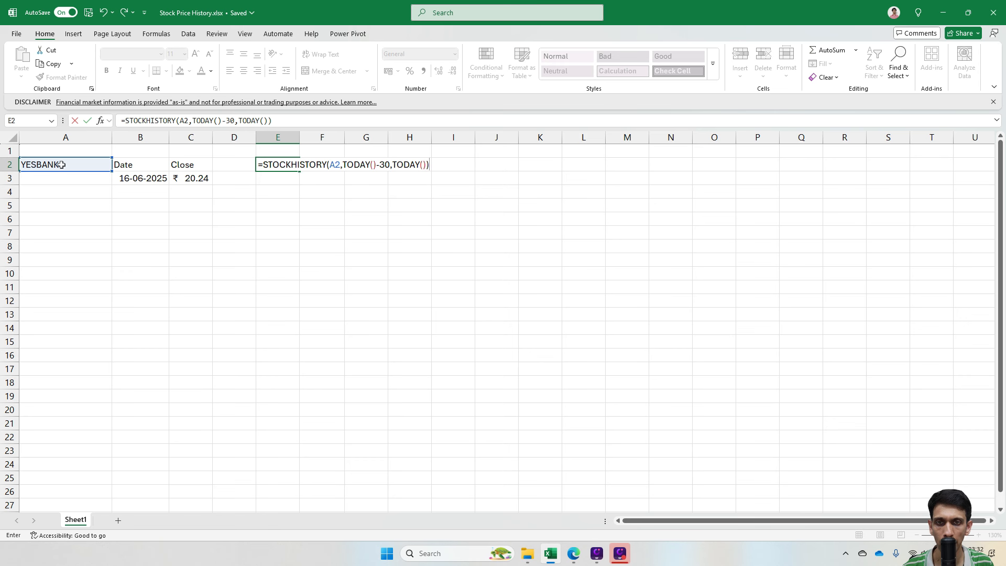
{"action": "key", "text": "Return"}
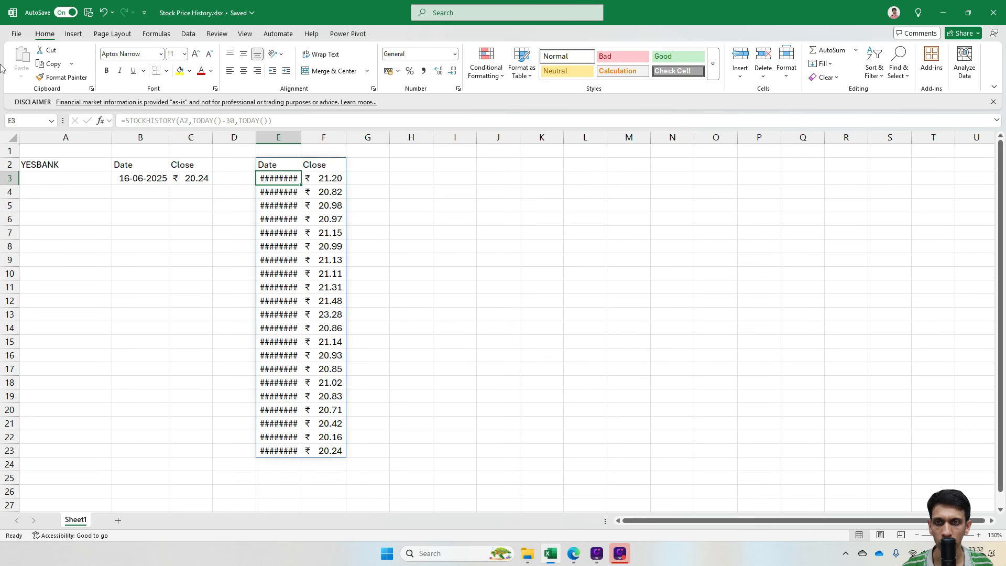
{"action": "left_click_drag", "start_coordinate": [301, 139], "coordinate": [376, 137]}
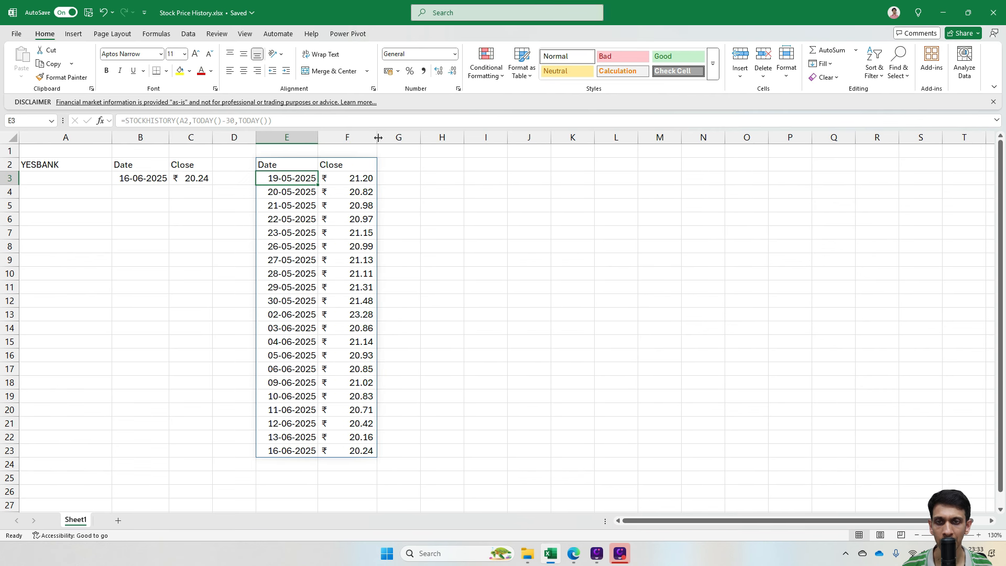
Step: Enter the formula =STOCKHISTORY(A2,"31-03-2025") in cell H2 to fetch the closing price for that date
{"action": "left_click", "coordinate": [281, 208]}
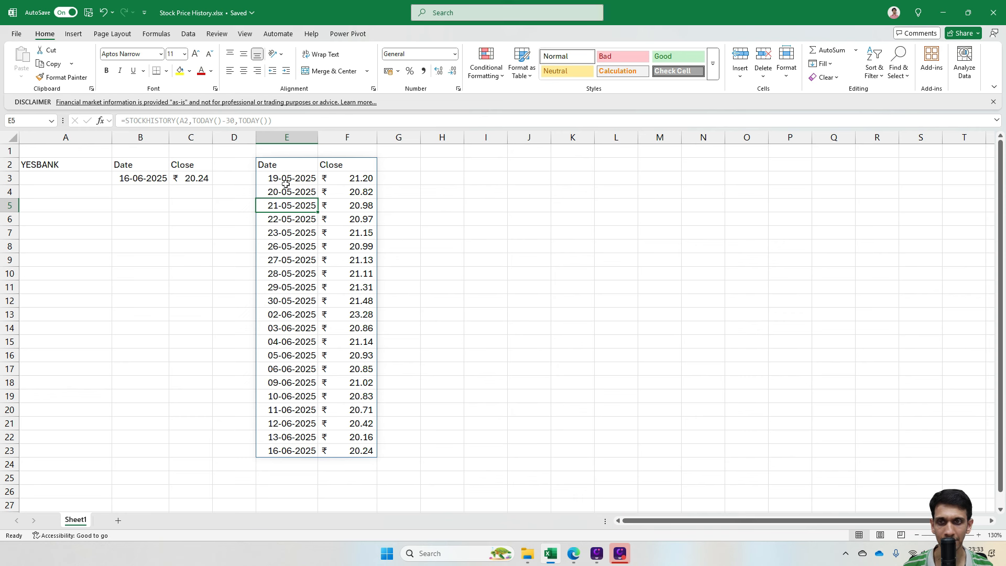
{"action": "key", "text": "Up"}
{"action": "key", "text": "Up"}
{"action": "key", "text": "Up"}
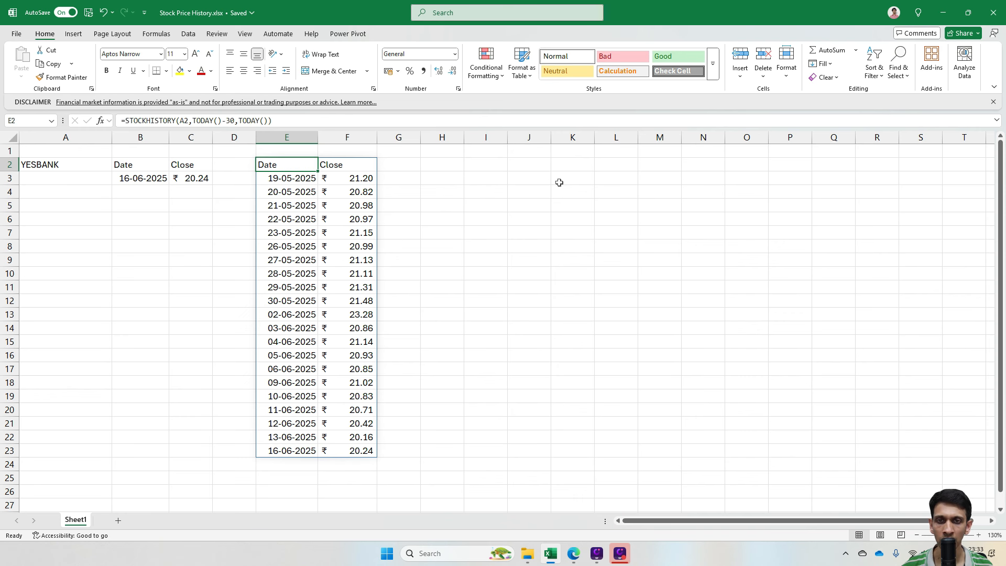
{"action": "key", "text": "Right"}
{"action": "key", "text": "Right"}
{"action": "key", "text": "Right"}
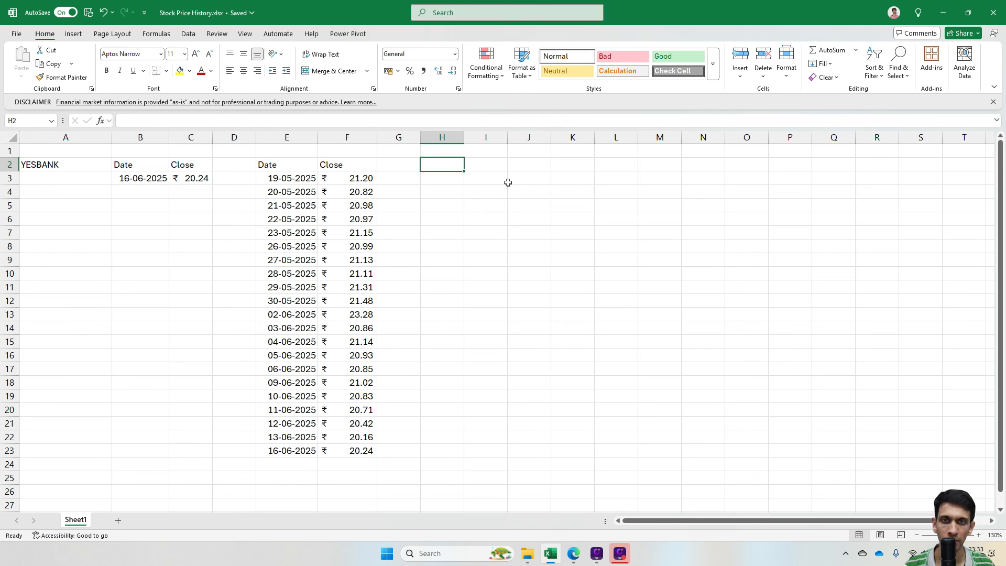
{"action": "key", "text": "Right"}
{"action": "key", "text": "Left"}
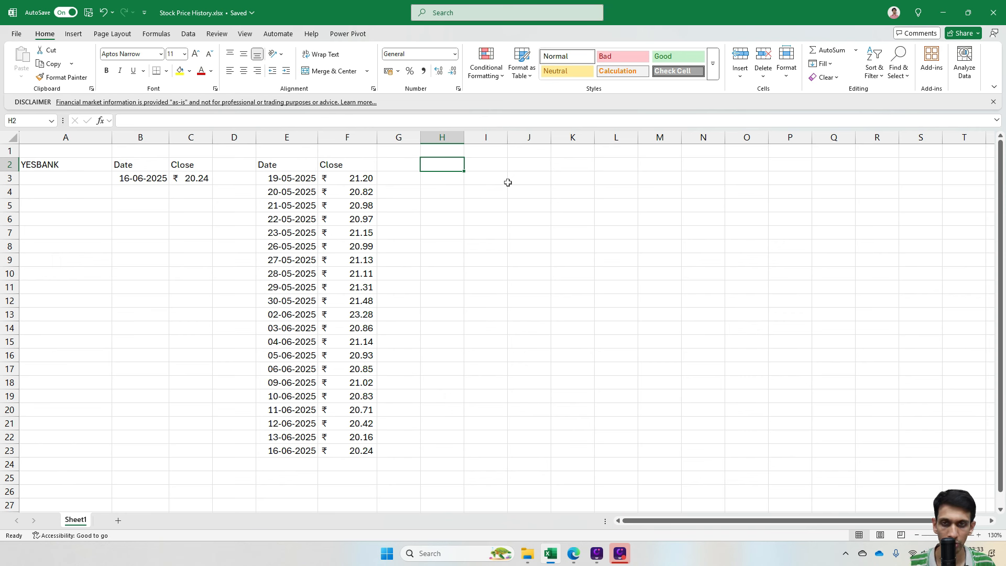
{"action": "type", "text": "=STO"}
{"action": "key", "text": "Tab"}
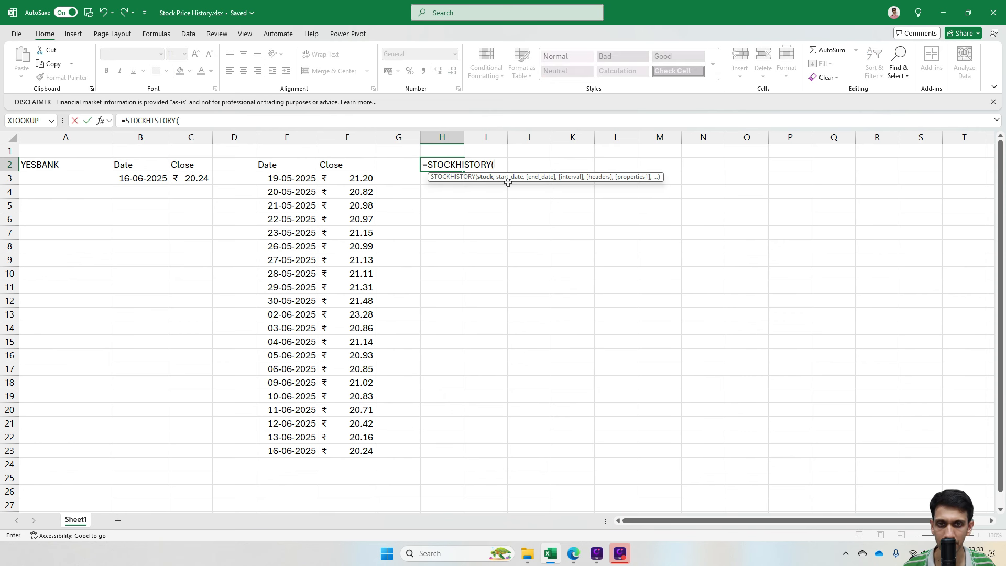
{"action": "left_click", "coordinate": [56, 165]}
{"action": "type", "text": ","}
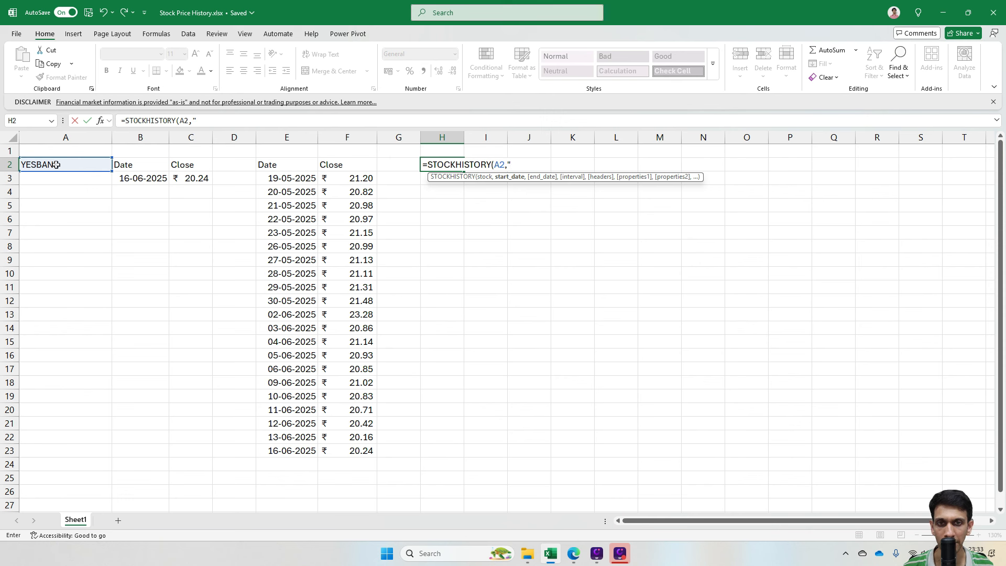
{"action": "type", "text": "\"3"}
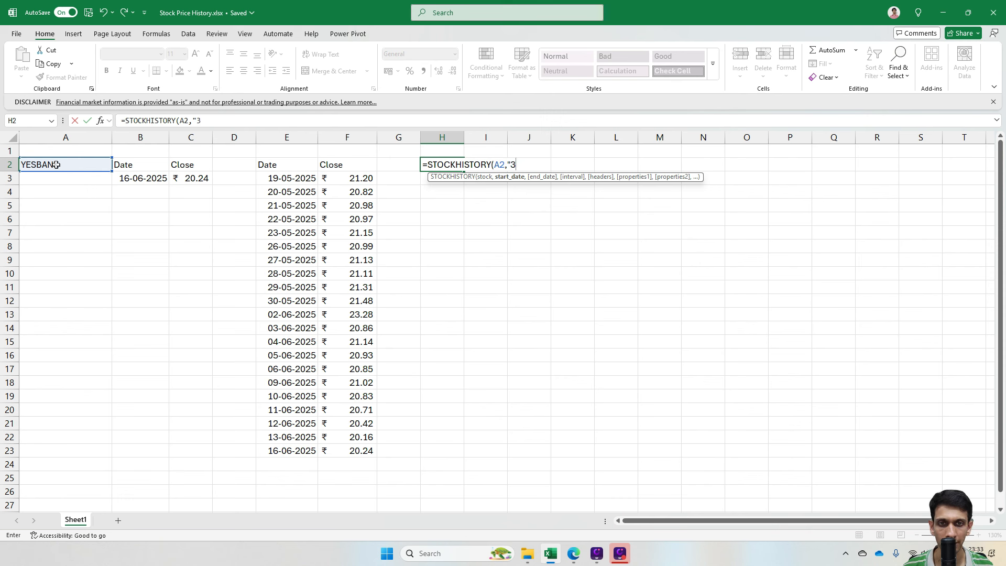
{"action": "type", "text": "1-03-2025"}
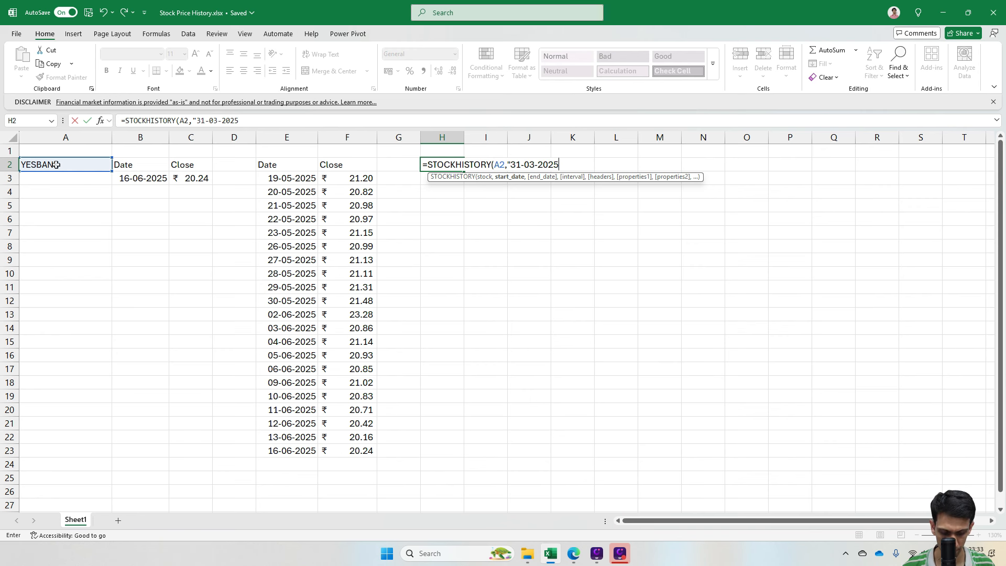
{"action": "type", "text": "\")"}
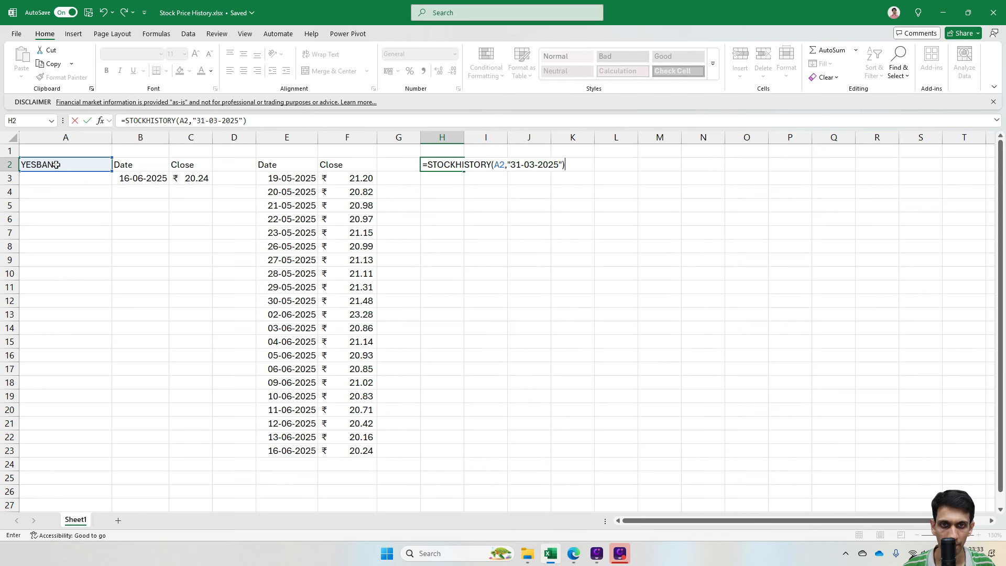
{"action": "key", "text": "ctrl+Return"}
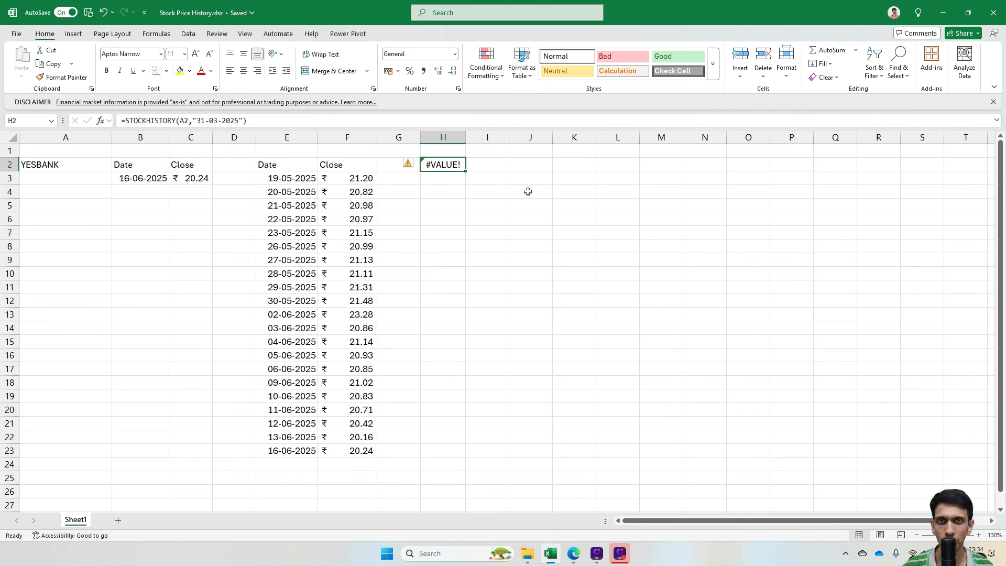
Step: Change the date in the STOCKHISTORY formula in cell H2 to "30-03-2025"
{"action": "key", "text": "F2"}
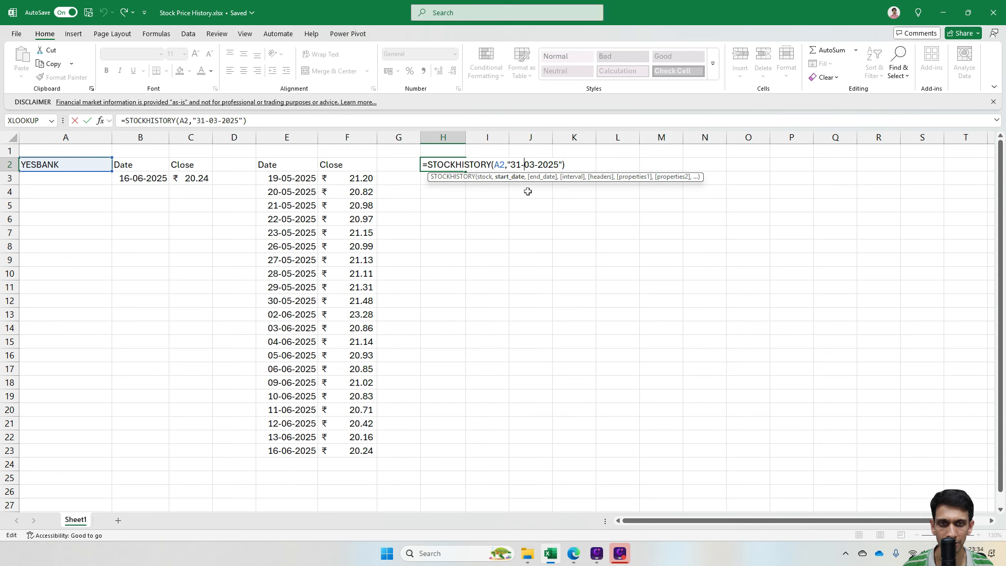
{"action": "key", "text": "BackSpace"}
{"action": "type", "text": "0"}
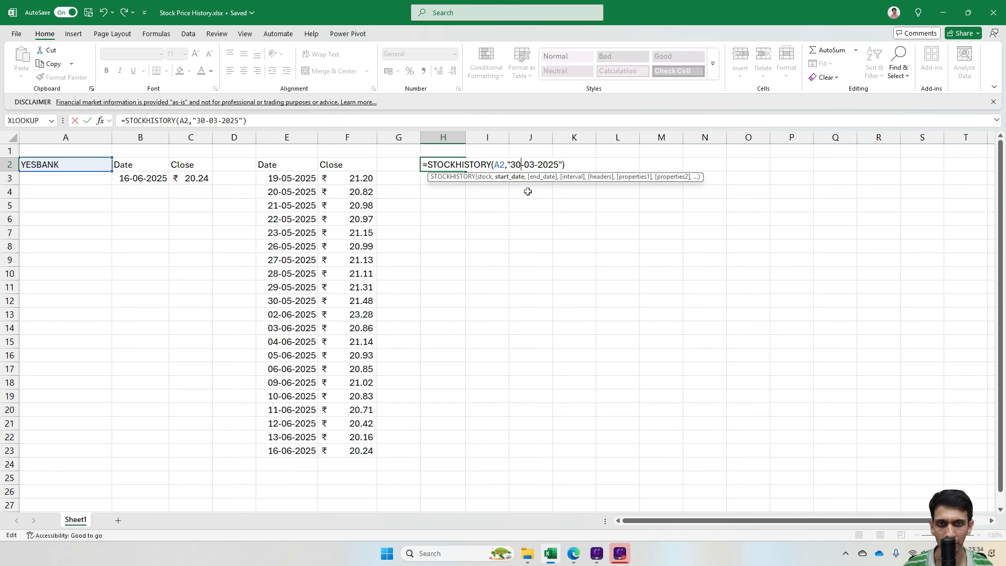
{"action": "key", "text": "ctrl+Return"}
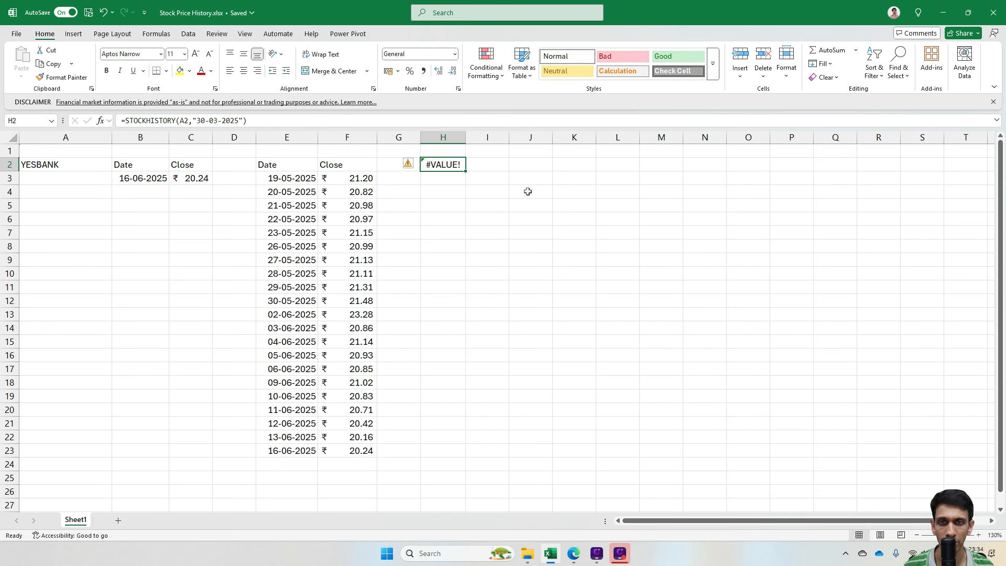
Step: Change the date in the STOCKHISTORY formula in cell H2 to "29-03-2025"
{"action": "key", "text": "F2"}
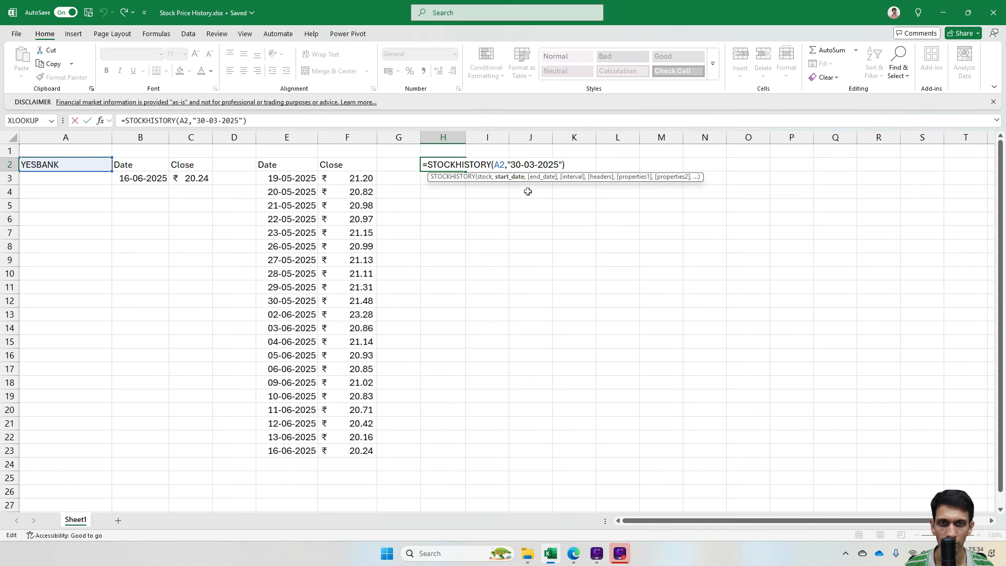
{"action": "key", "text": "shift+Left"}
{"action": "key", "text": "shift+Left"}
{"action": "type", "text": "29"}
{"action": "key", "text": "Return"}
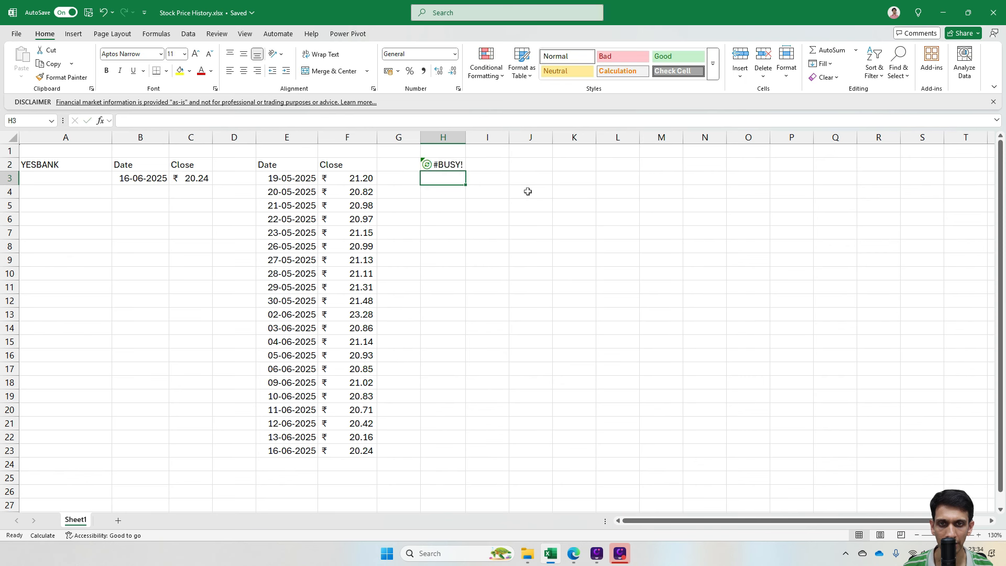
Step: Change the date in the H2 STOCKHISTORY formula to "28-03-2025" and widen column H to fit the date
{"action": "key", "text": "Up"}
{"action": "key", "text": "F2"}
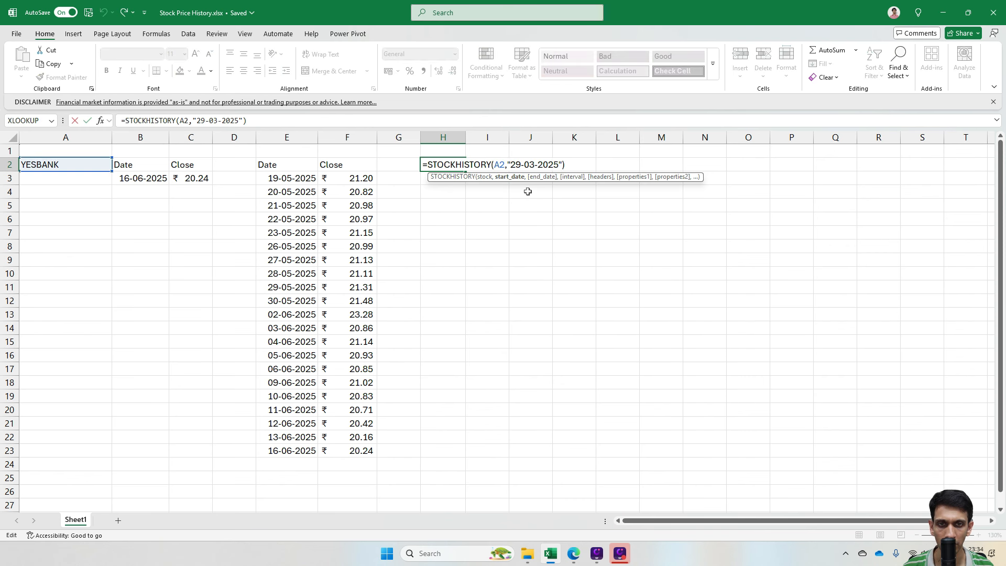
{"action": "key", "text": "BackSpace"}
{"action": "type", "text": "8"}
{"action": "key", "text": "Return"}
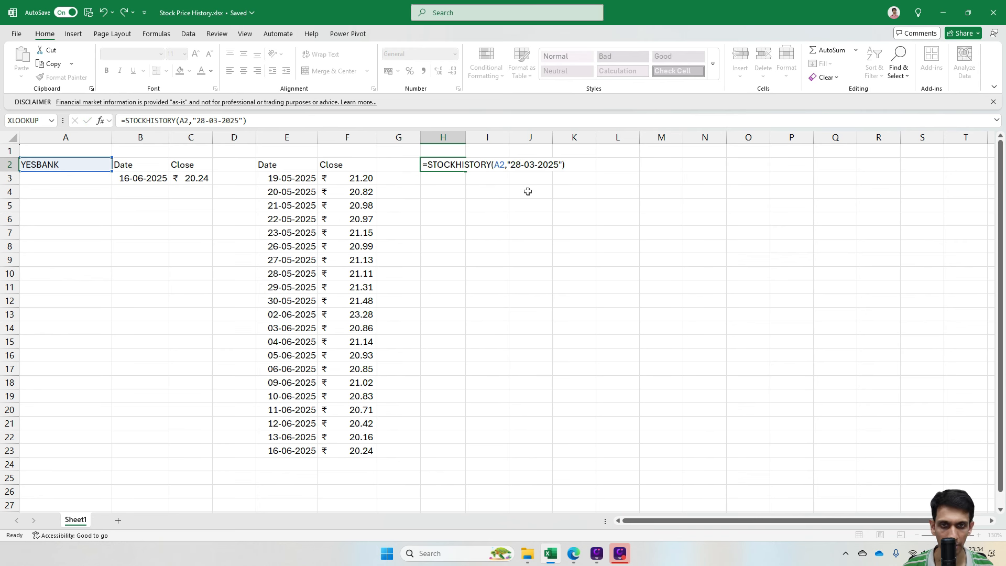
{"action": "key", "text": "Up"}
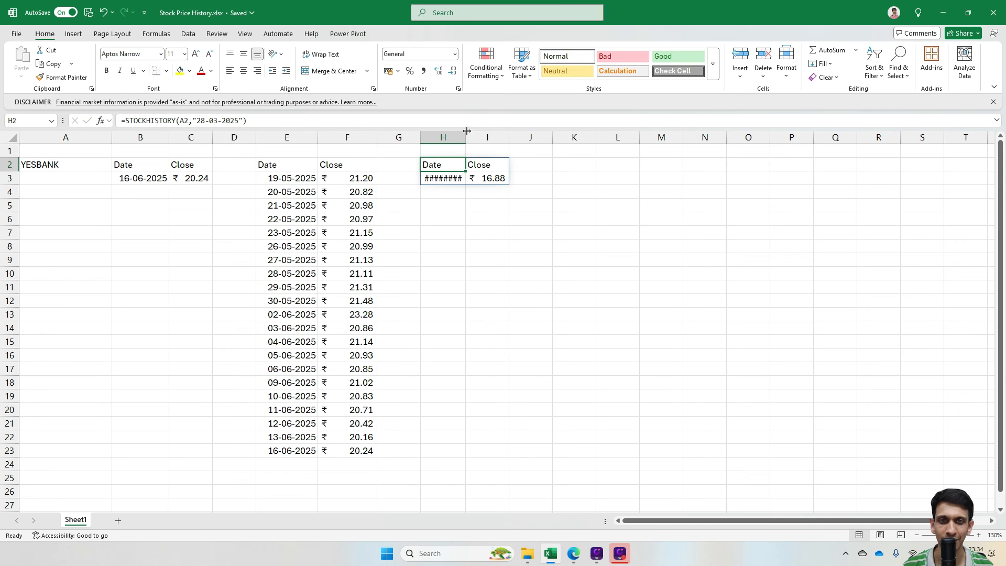
{"action": "left_click_drag", "start_coordinate": [465, 138], "coordinate": [479, 139]}
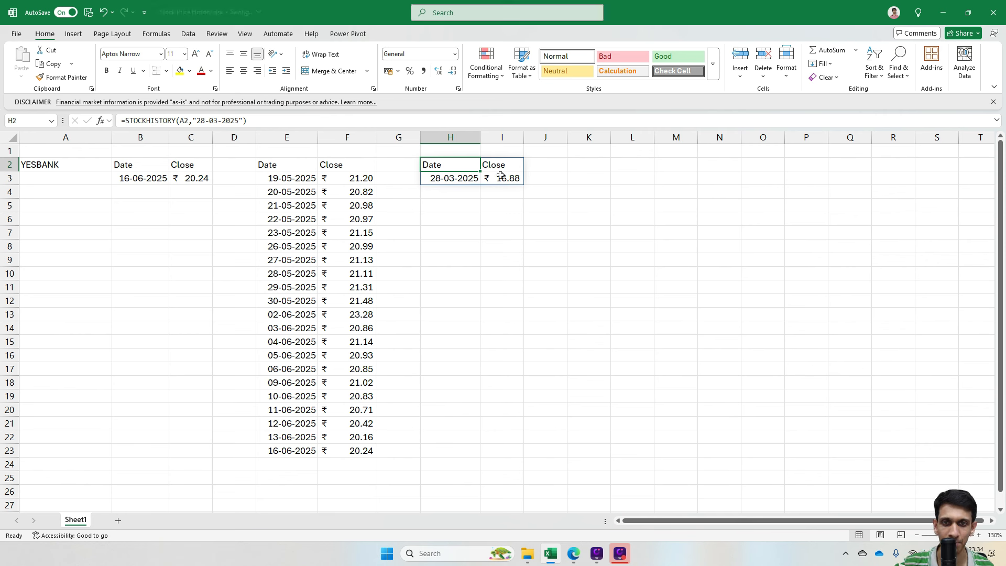
Step: Examine the header and date cells of the specific-date STOCKHISTORY result in H2:I3
{"action": "left_click", "coordinate": [437, 179]}
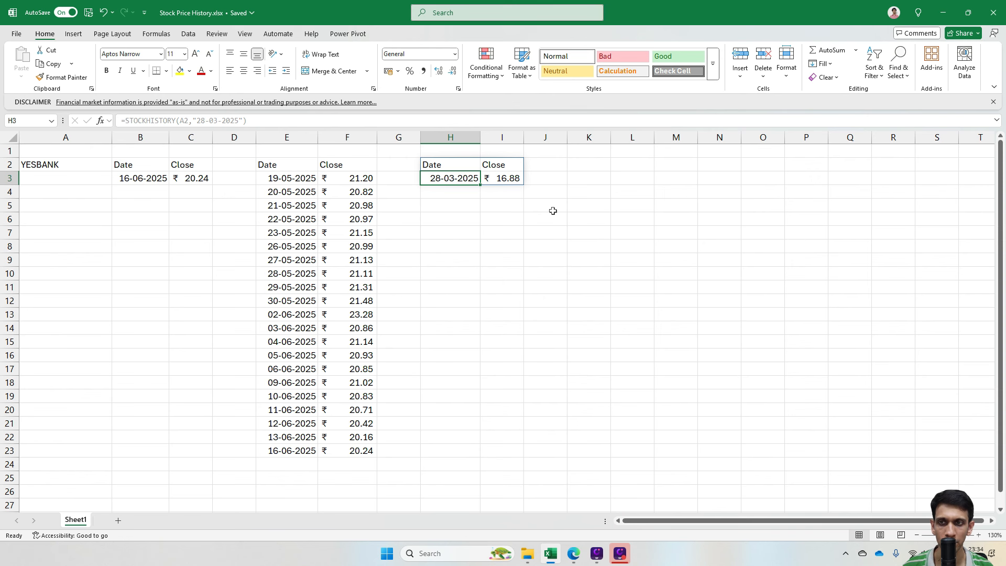
{"action": "key", "text": "Up"}
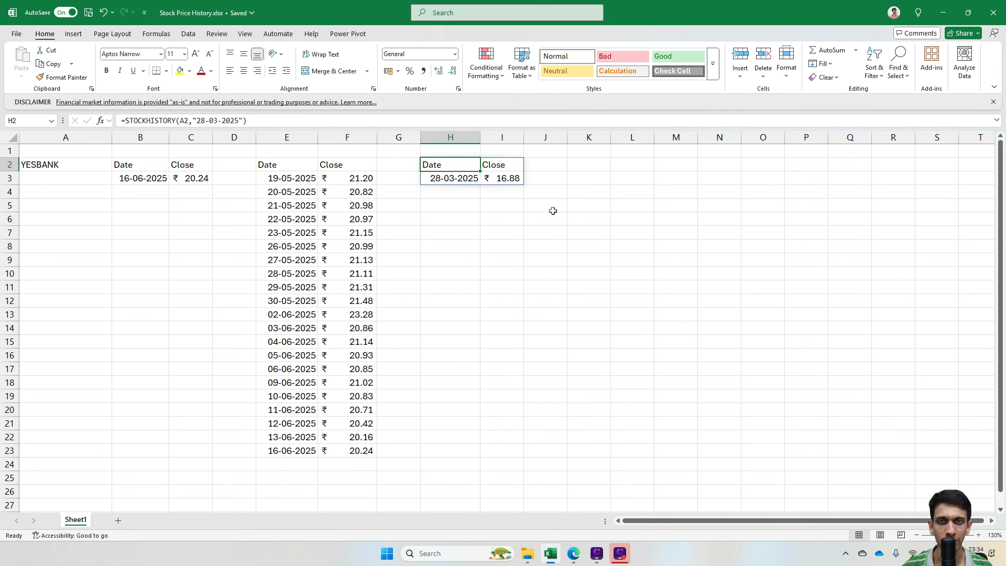
{"action": "left_click", "coordinate": [466, 215]}
{"action": "left_click", "coordinate": [450, 167]}
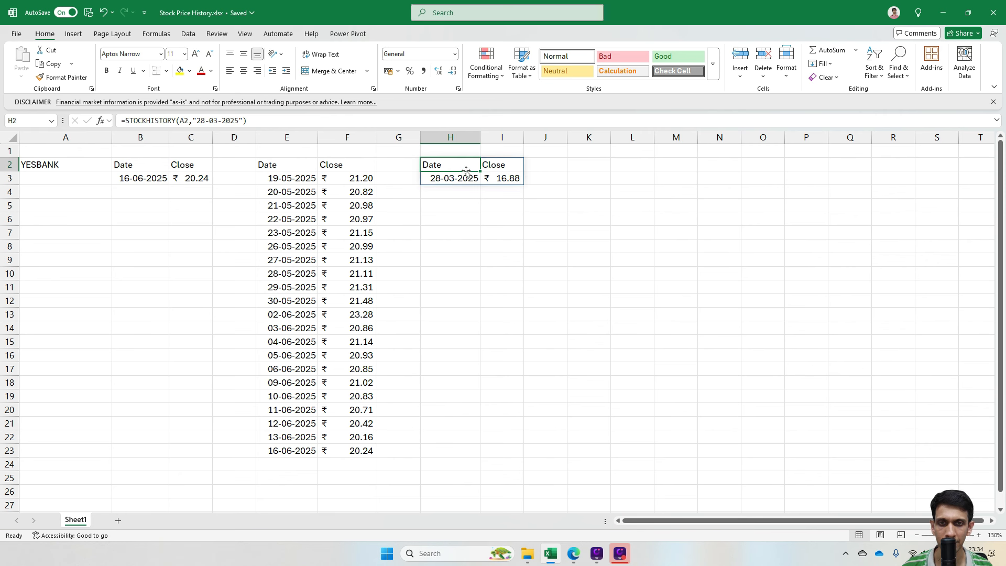
{"action": "double_click", "coordinate": [463, 167]}
{"action": "key", "text": "Return"}
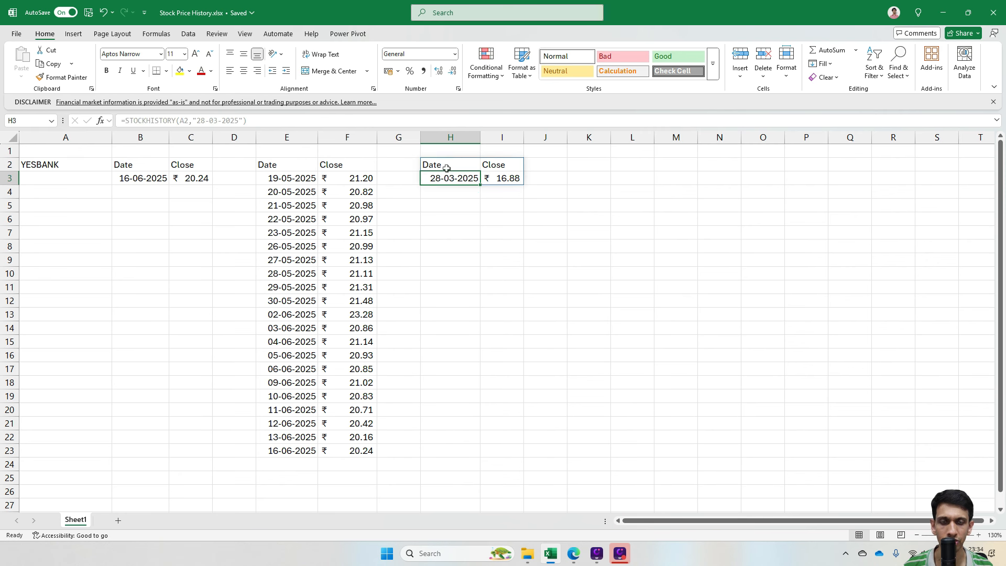
{"action": "left_click", "coordinate": [446, 168]}
{"action": "left_click", "coordinate": [501, 165]}
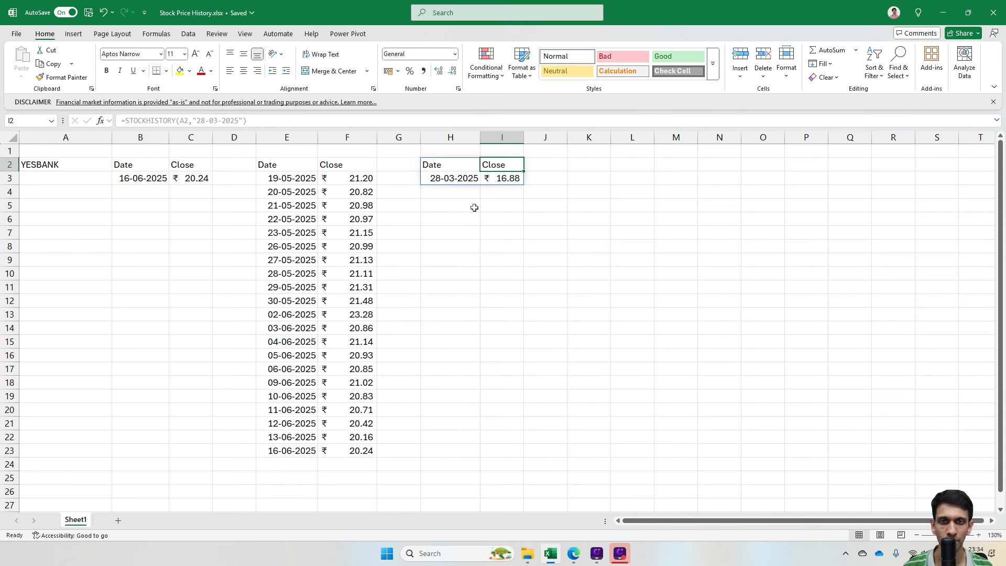
Step: Add a new worksheet, widen its column A and enlarge the sheet's zoom
{"action": "left_click", "coordinate": [118, 520]}
{"action": "left_click_drag", "start_coordinate": [47, 146], "coordinate": [96, 147]}
{"action": "scroll", "coordinate": [87, 196], "scroll_direction": "up", "scroll_amount": 1}
Step: List the stock symbols INFY, TCS and TATASTEEL in cells A2 to A4 of Sheet2
{"action": "left_click", "coordinate": [73, 167]}
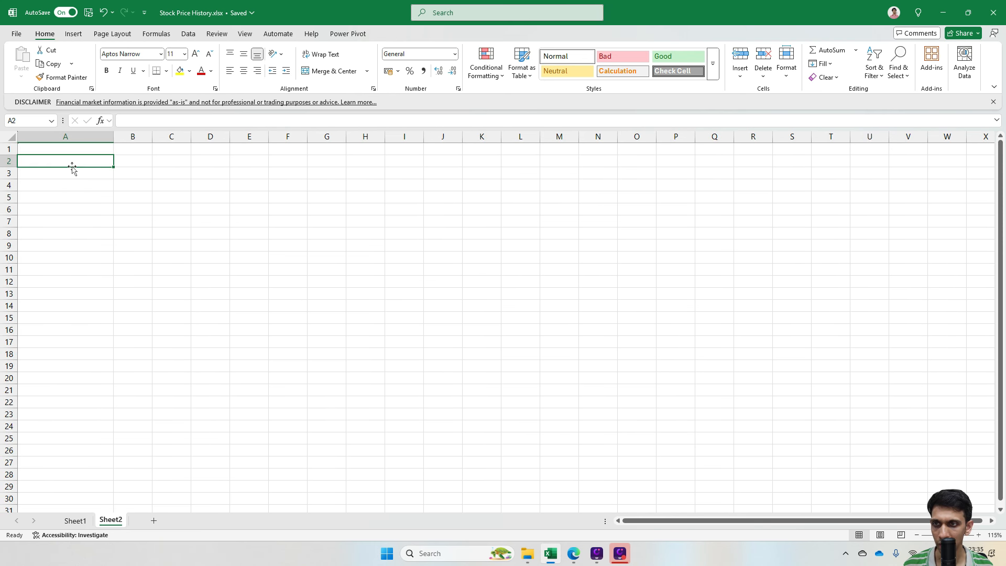
{"action": "type", "text": "INFY"}
{"action": "key", "text": "Return"}
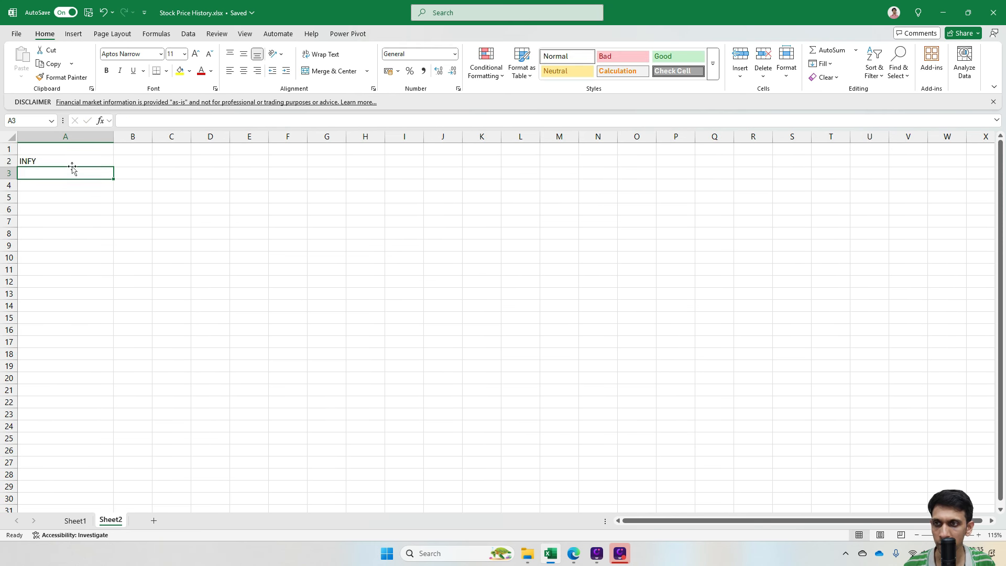
{"action": "type", "text": "TCS"}
{"action": "key", "text": "Return"}
{"action": "type", "text": "TAT"}
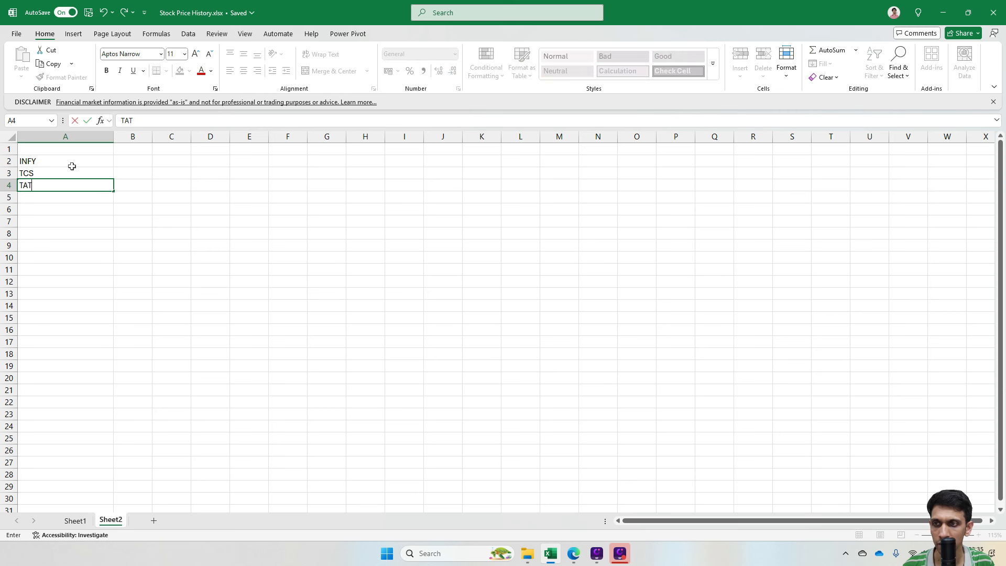
{"action": "type", "text": "ASTEEL"}
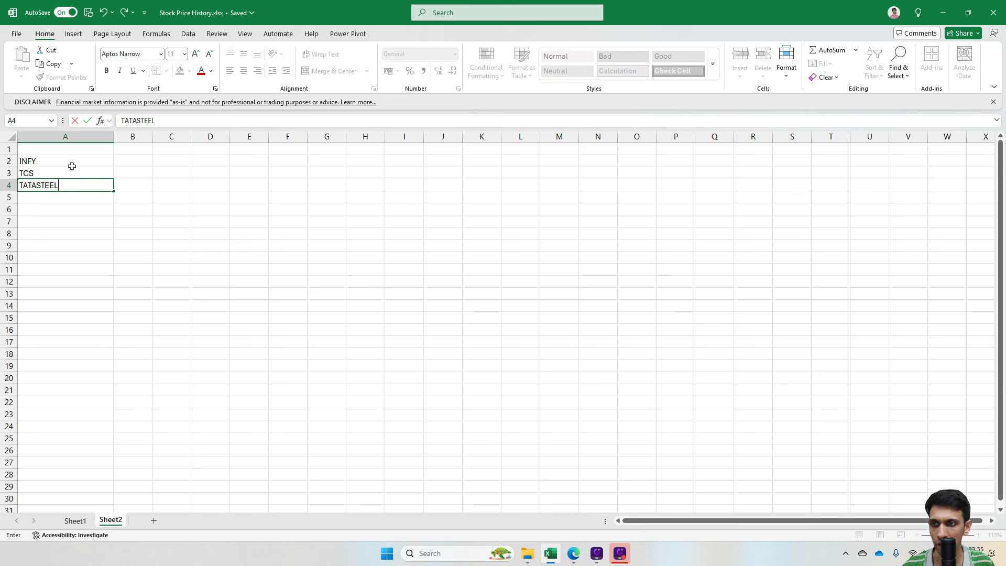
{"action": "key", "text": "Return"}
Step: Check the specific-date STOCKHISTORY result on Sheet1 and return to Sheet2
{"action": "key", "text": "ctrl+Page_Up"}
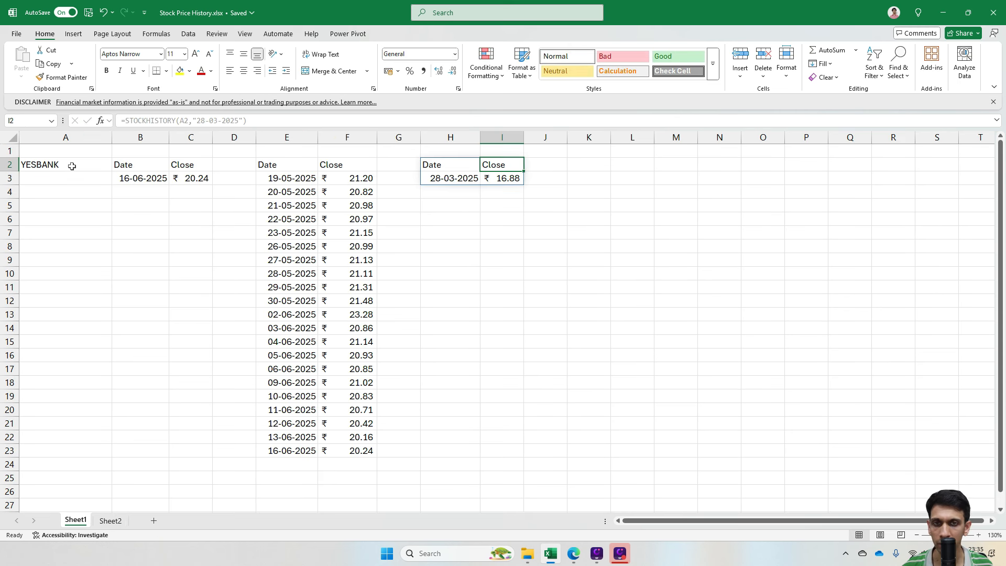
{"action": "left_click", "coordinate": [434, 179]}
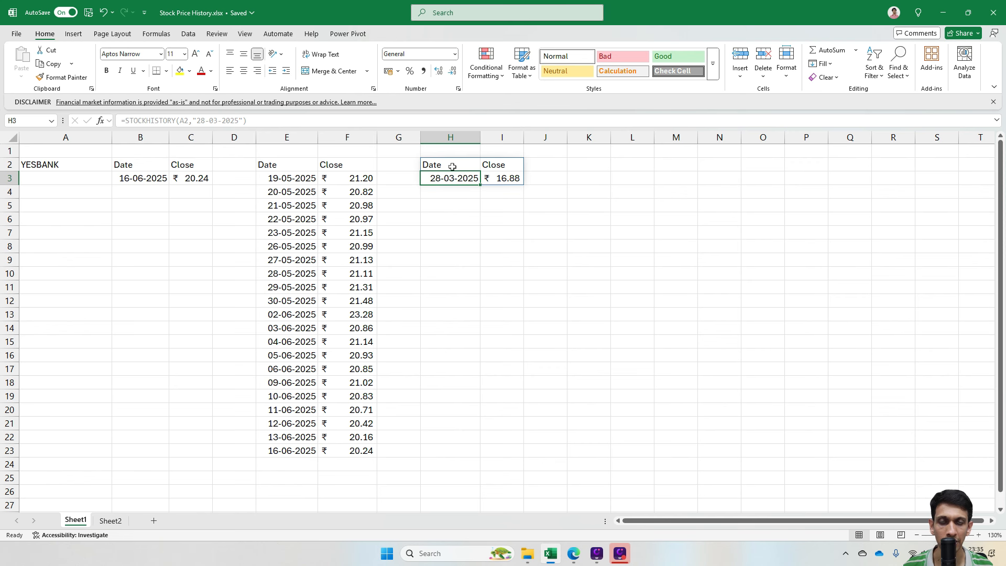
{"action": "left_click", "coordinate": [111, 521]}
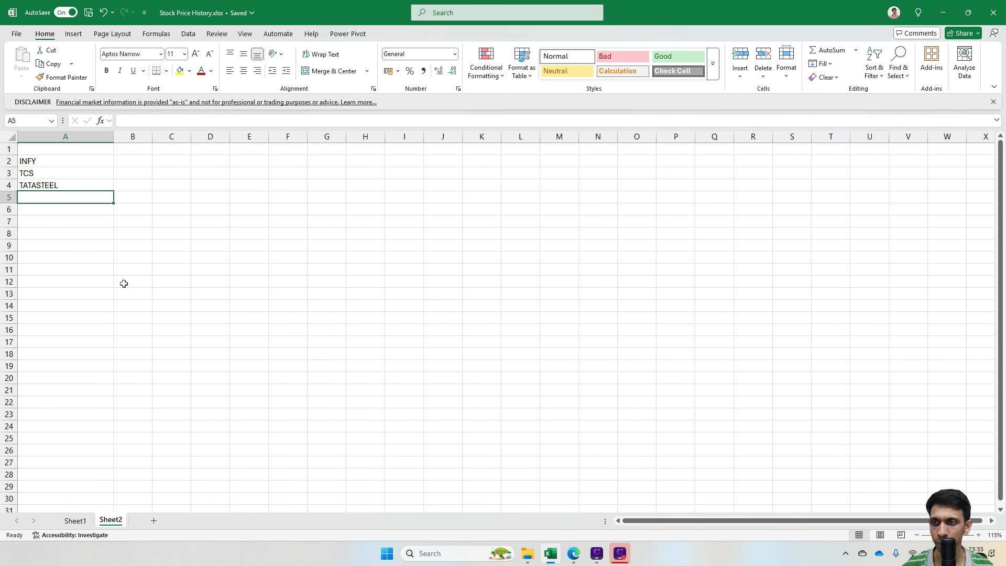
Step: Enter the formula =STOCKHISTORY(A2,"28-03-2028") in cell B2 of Sheet2 for the INFY symbol
{"action": "left_click", "coordinate": [139, 159]}
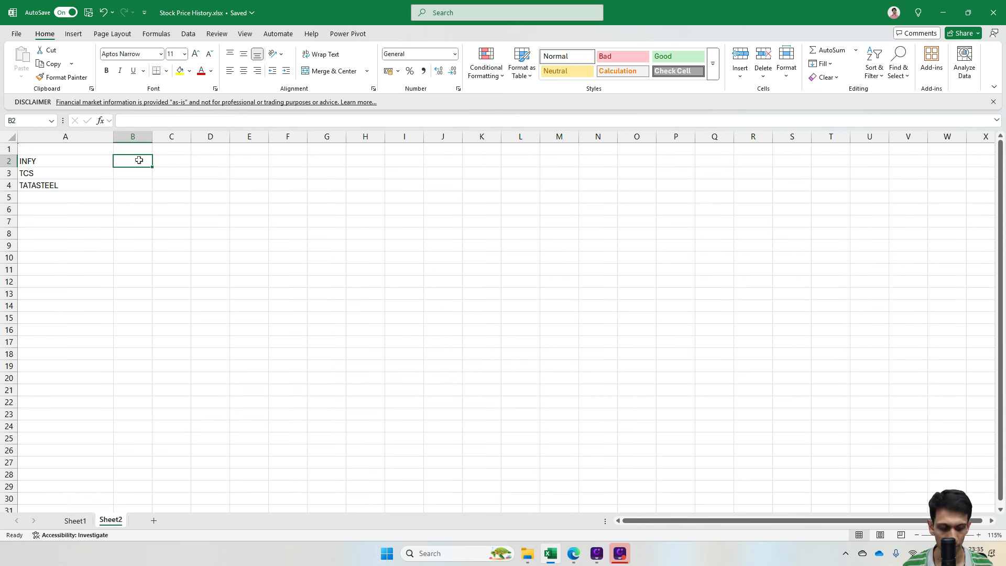
{"action": "type", "text": "=STOCK"}
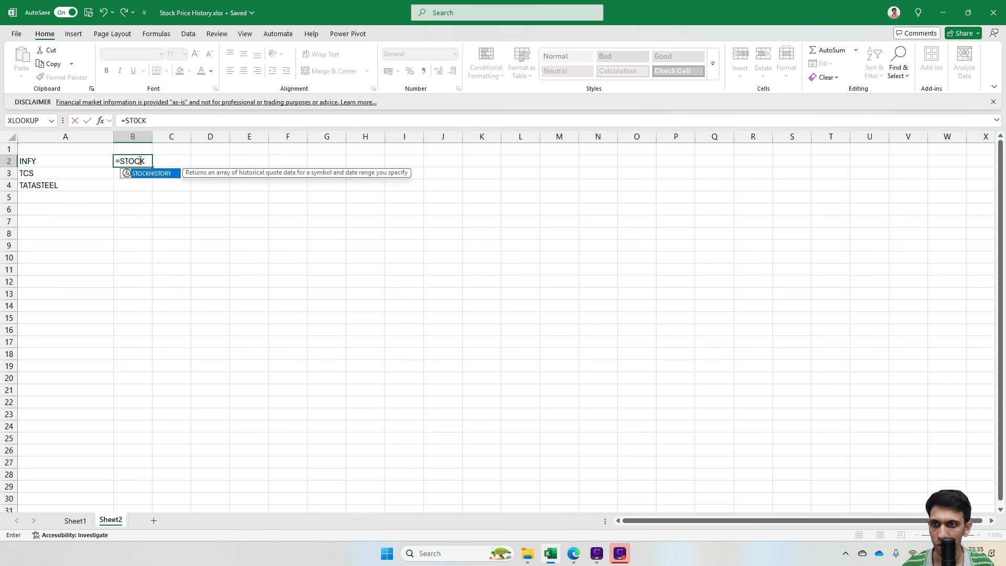
{"action": "key", "text": "Tab"}
{"action": "key", "text": "Left"}
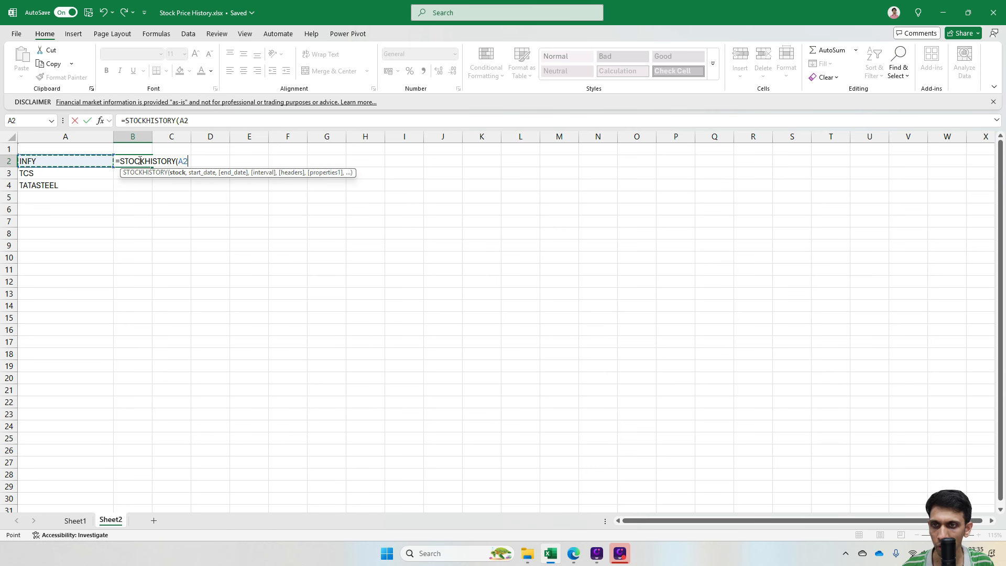
{"action": "type", "text": ",\""}
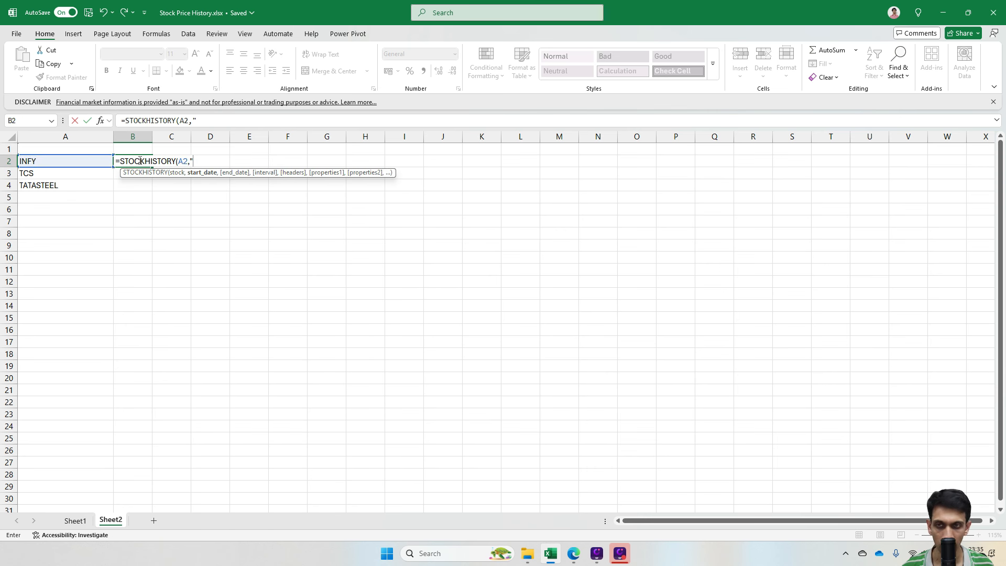
{"action": "type", "text": "30"}
{"action": "key", "text": "BackSpace"}
{"action": "key", "text": "BackSpace"}
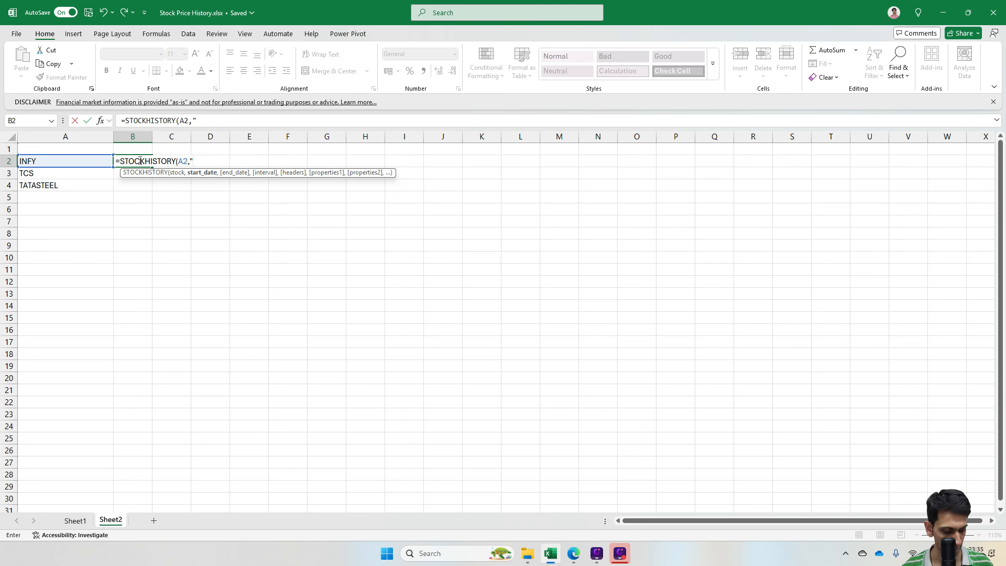
{"action": "type", "text": "28-03"}
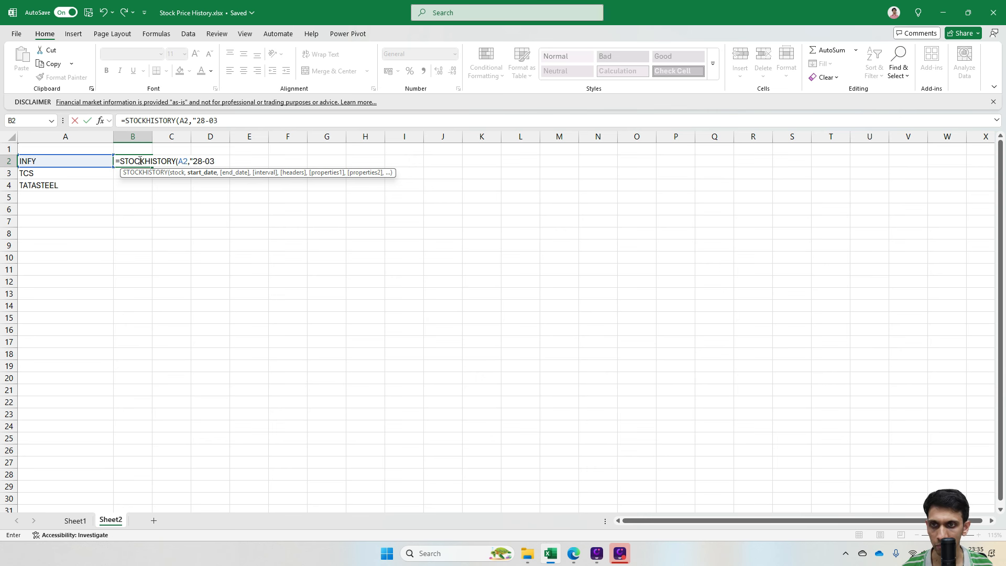
{"action": "type", "text": "-2028"}
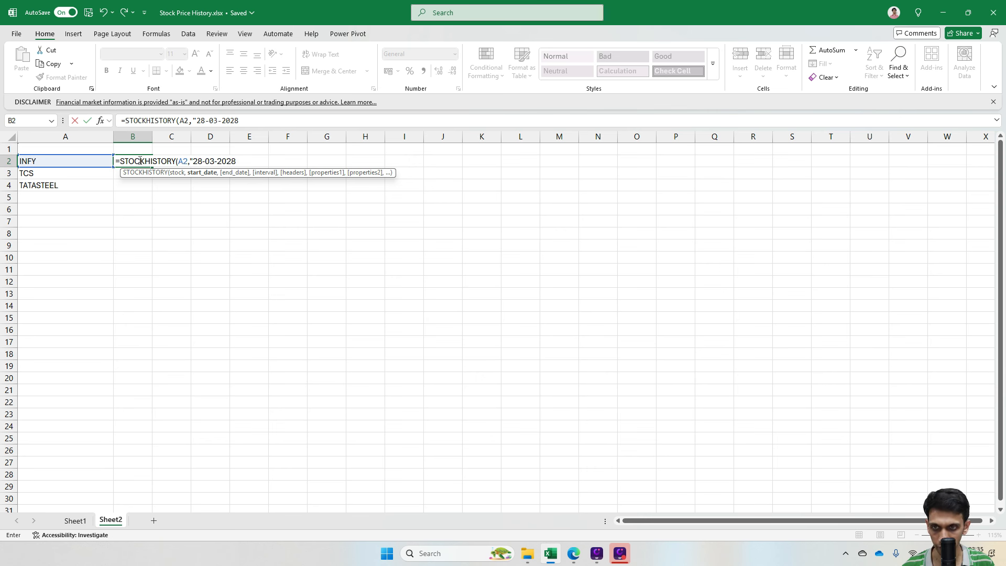
{"action": "type", "text": "\")"}
{"action": "key", "text": "Return"}
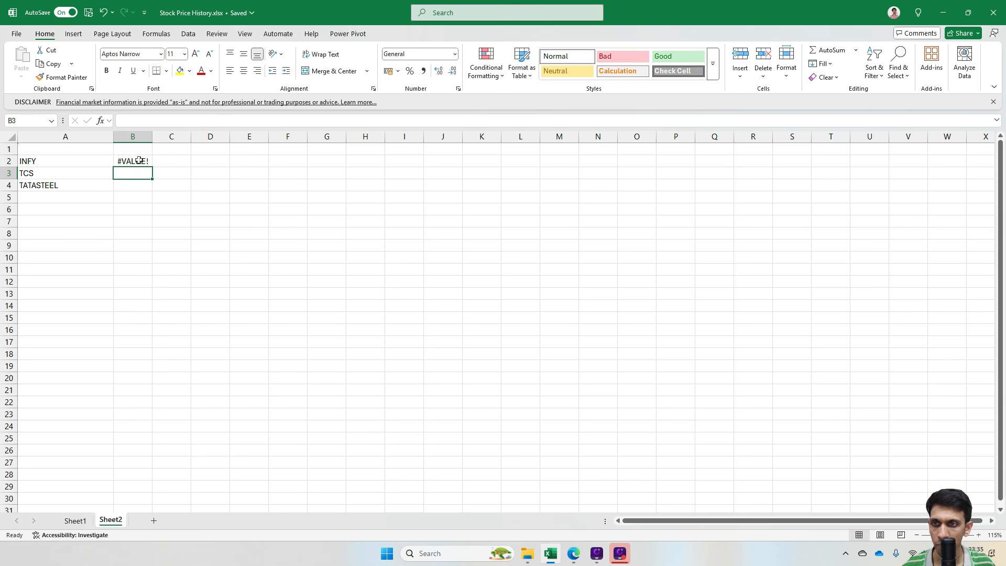
Step: Correct the year in the B2 formula's date to 2025 and widen columns B and C to fit the results
{"action": "double_click", "coordinate": [139, 160]}
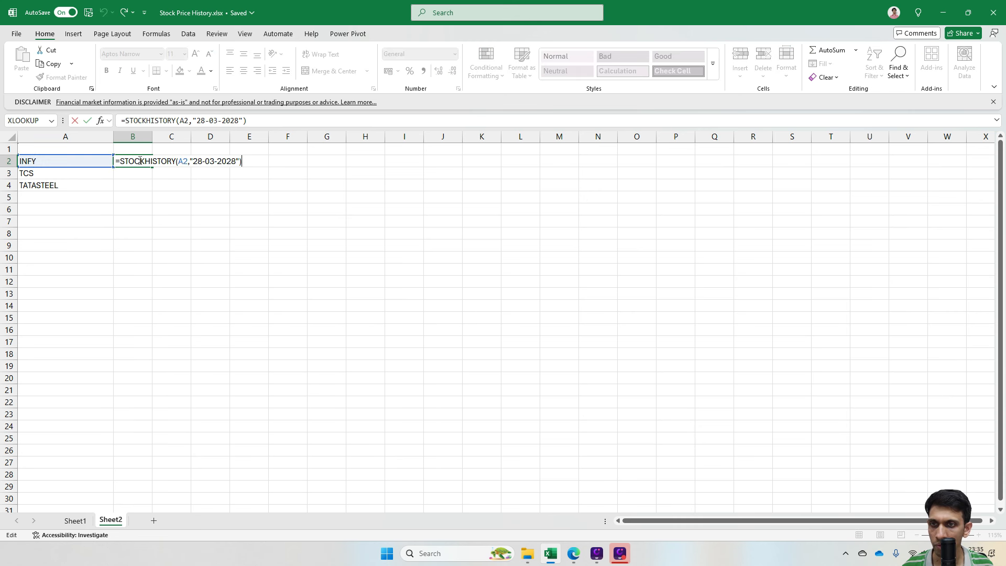
{"action": "key", "text": "Left"}
{"action": "key", "text": "BackSpace"}
{"action": "type", "text": "5"}
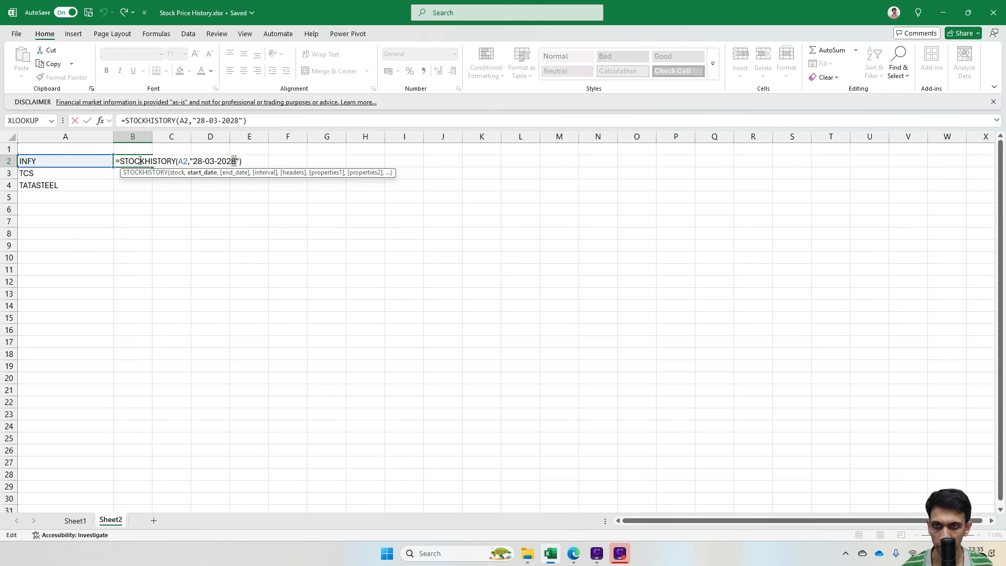
{"action": "key", "text": "Return"}
{"action": "left_click", "coordinate": [138, 160]}
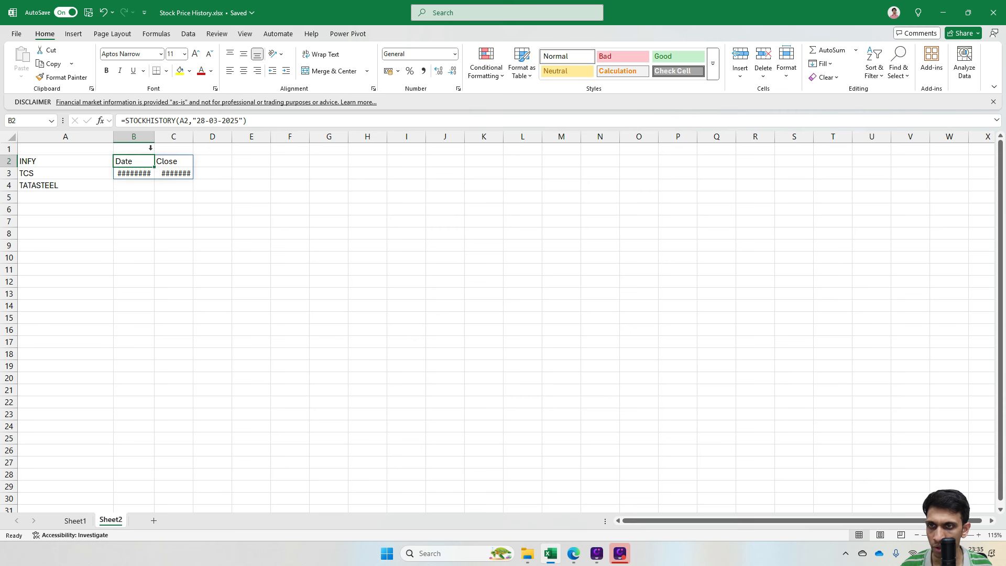
{"action": "left_click_drag", "start_coordinate": [155, 137], "coordinate": [236, 137]}
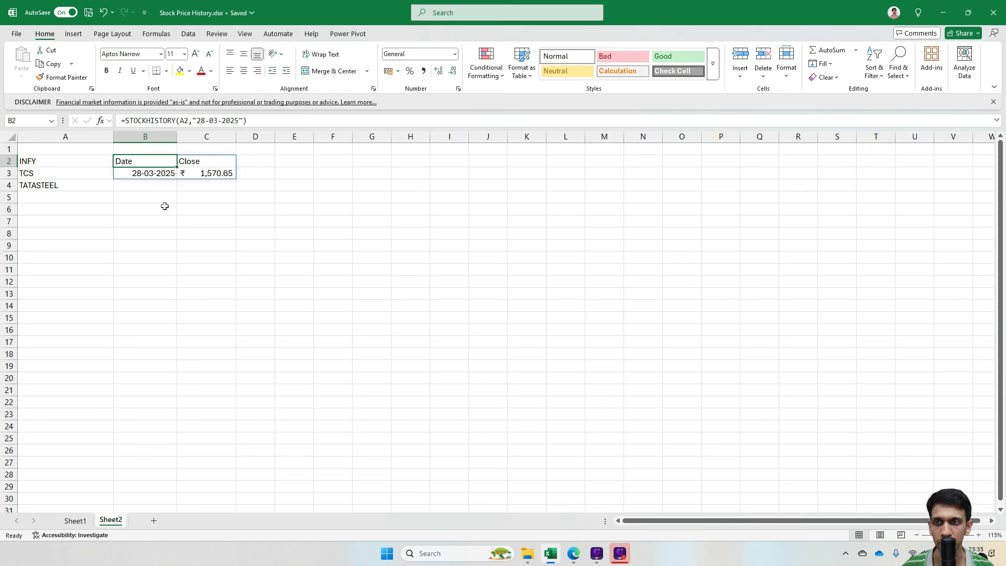
Step: Extend the B2 STOCKHISTORY formula with empty end date and interval arguments and headers set to 0 (No header)
{"action": "key", "text": "F2"}
{"action": "key", "text": "BackSpace"}
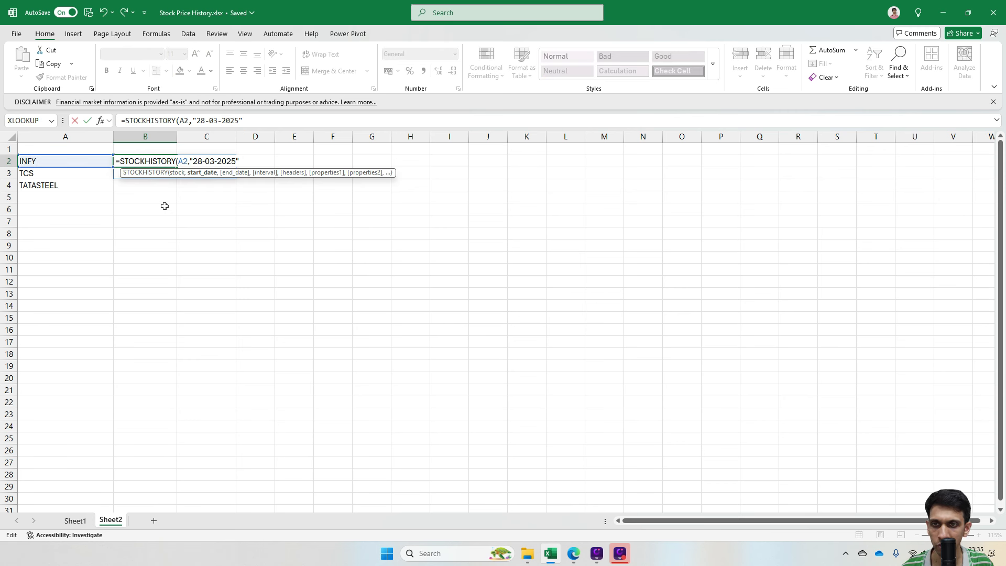
{"action": "type", "text": ","}
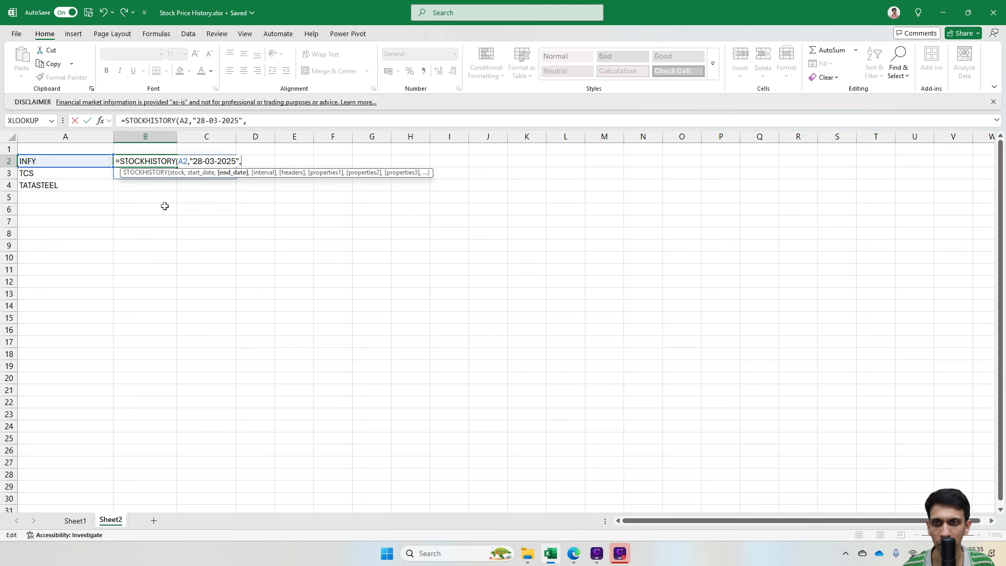
{"action": "type", "text": ","}
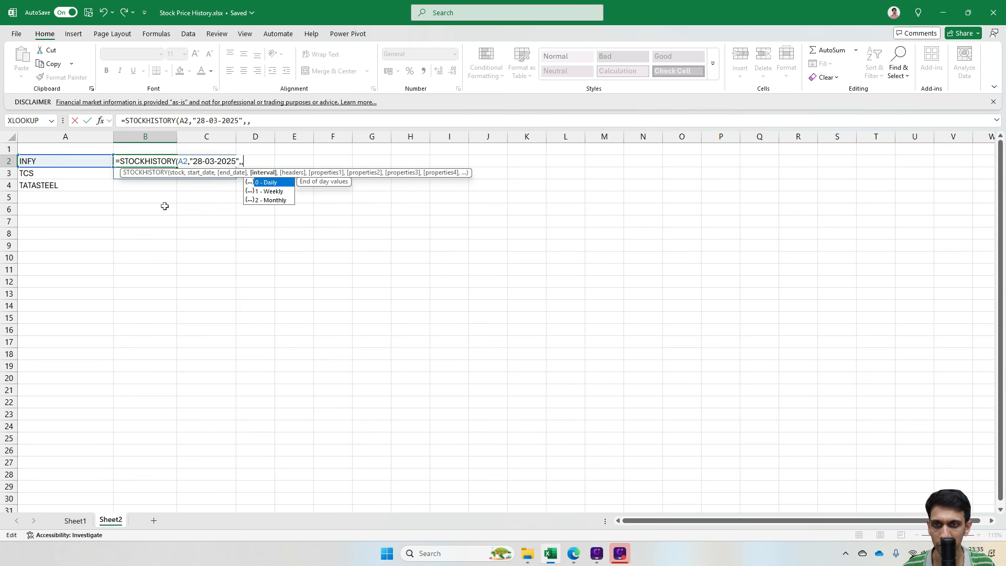
{"action": "type", "text": ","}
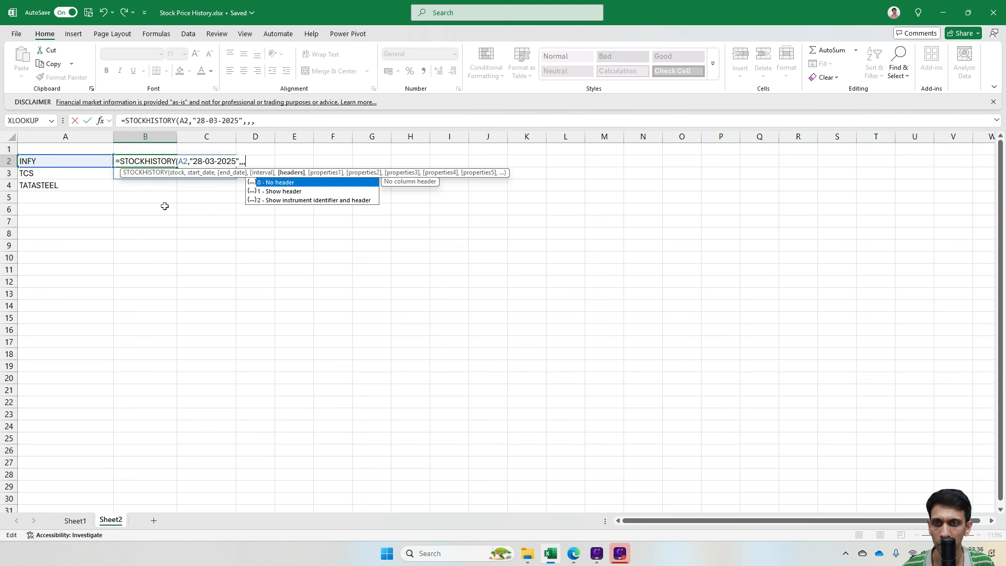
{"action": "type", "text": "0"}
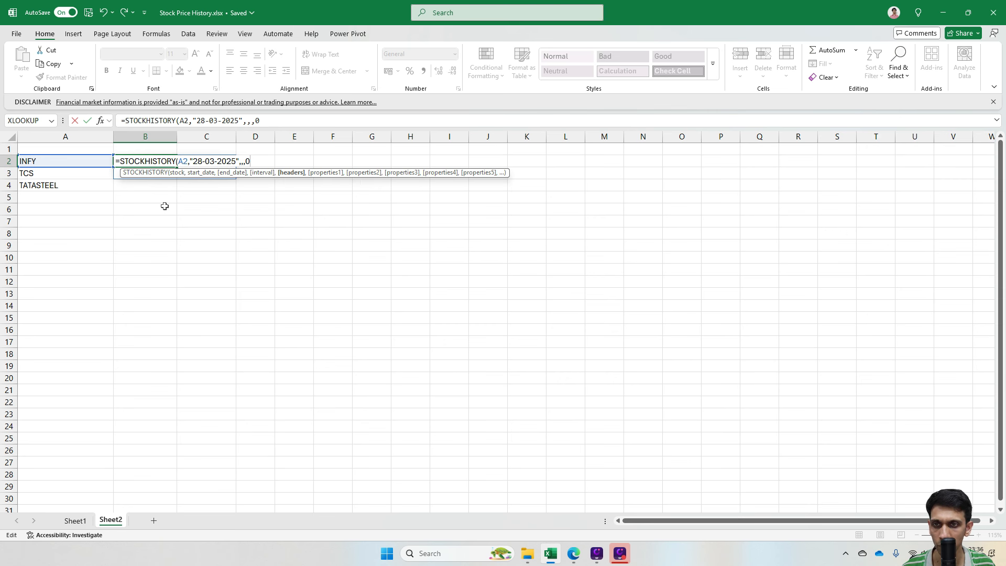
{"action": "key", "text": "Return"}
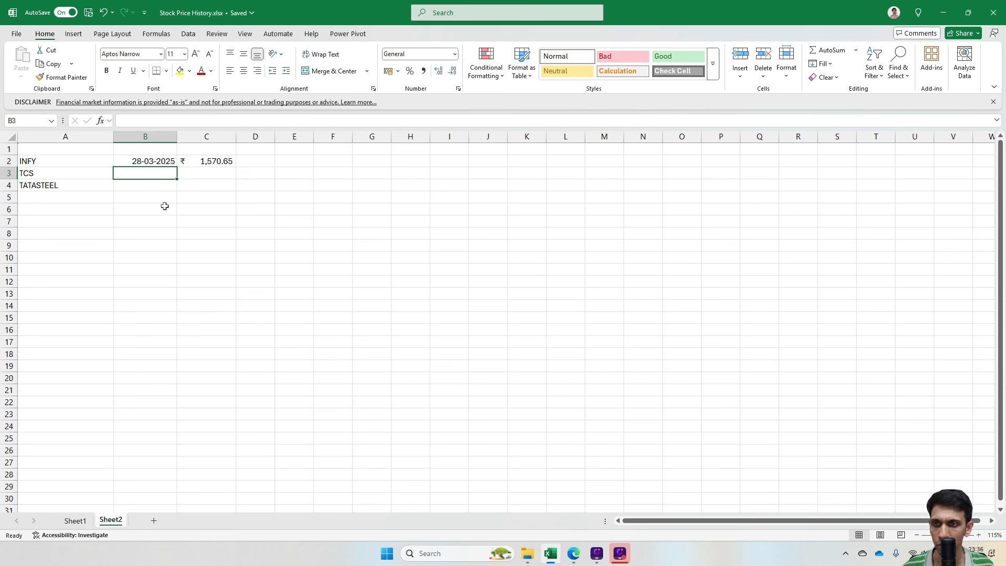
Step: Add property 1 (Close) to the B2 formula, making it =STOCKHISTORY(A2,"28-03-2025",,,0,1)
{"action": "key", "text": "Up"}
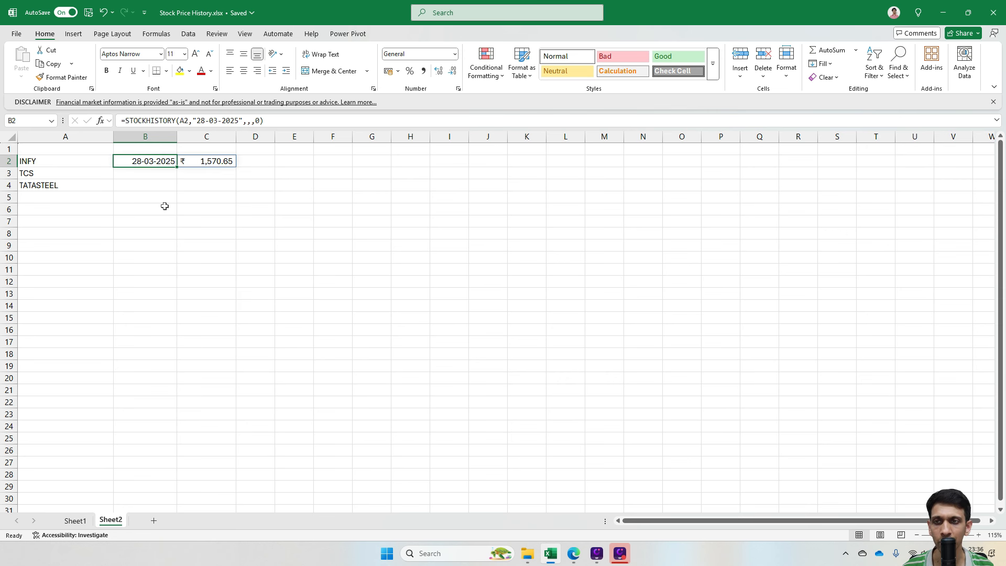
{"action": "key", "text": "F2"}
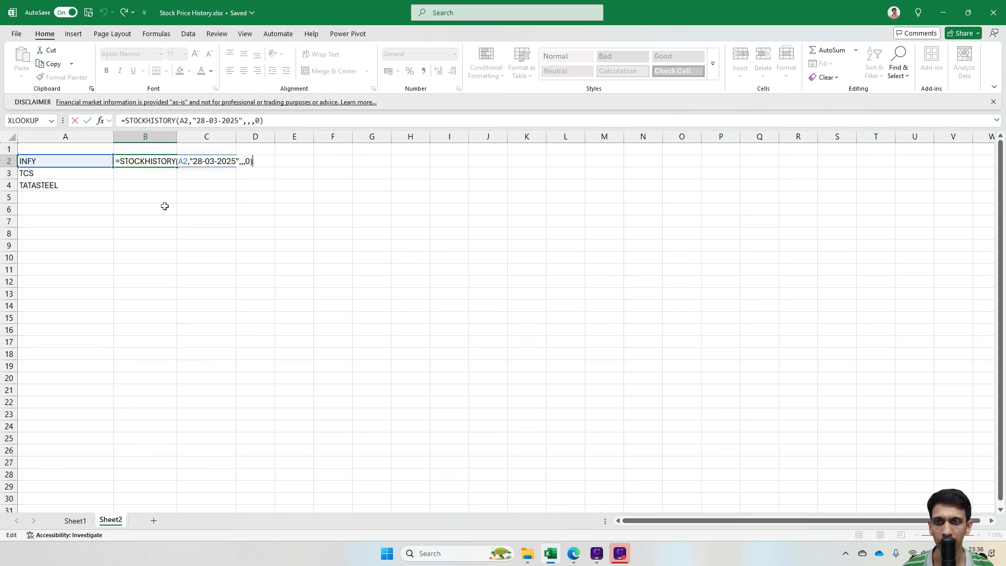
{"action": "key", "text": "BackSpace"}
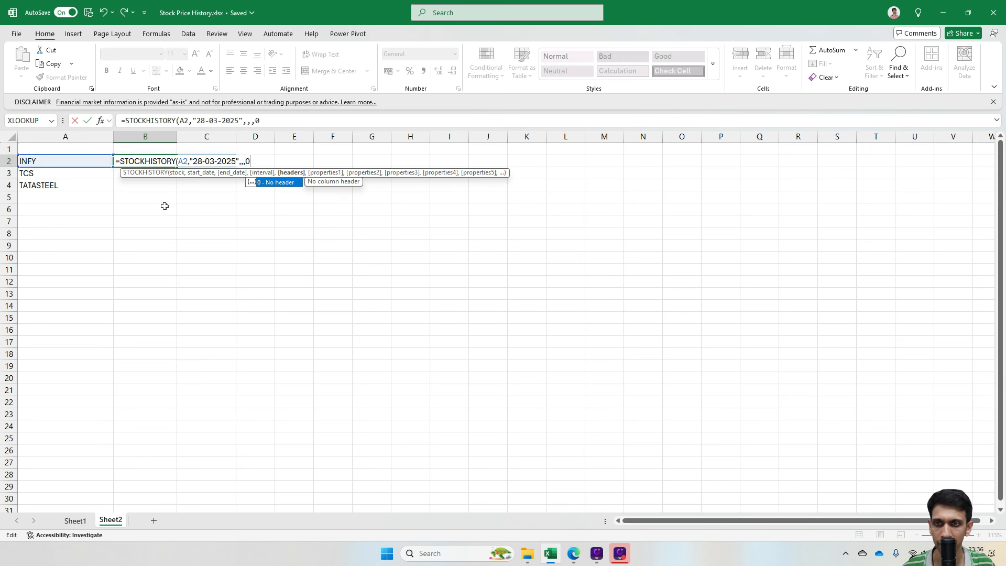
{"action": "type", "text": ","}
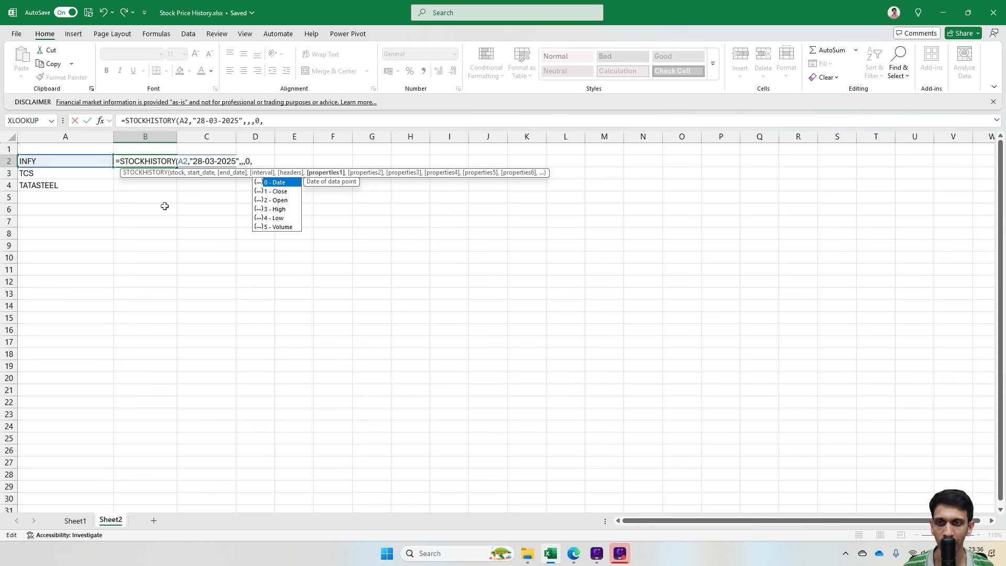
{"action": "key", "text": "Down"}
{"action": "key", "text": "Up"}
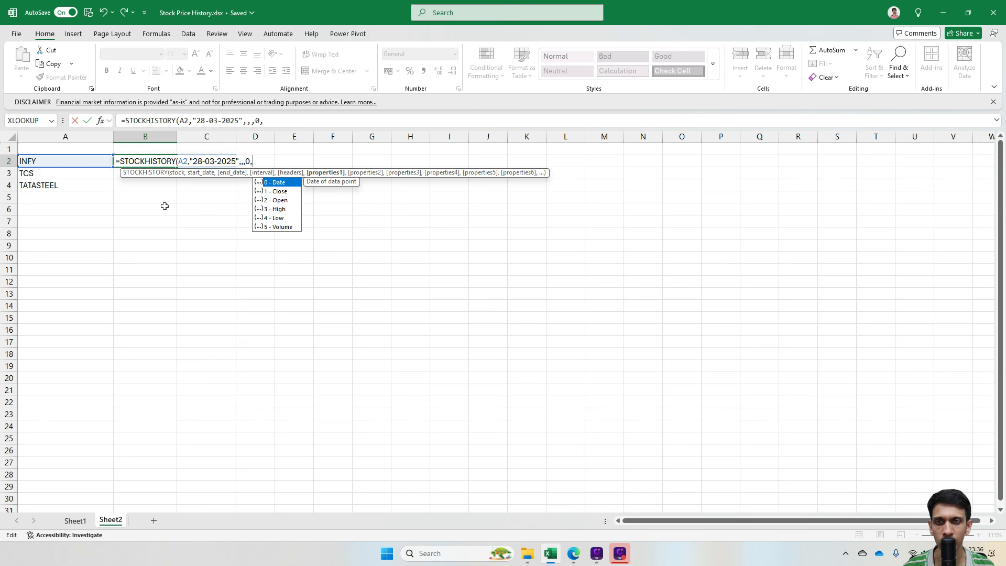
{"action": "key", "text": "Down"}
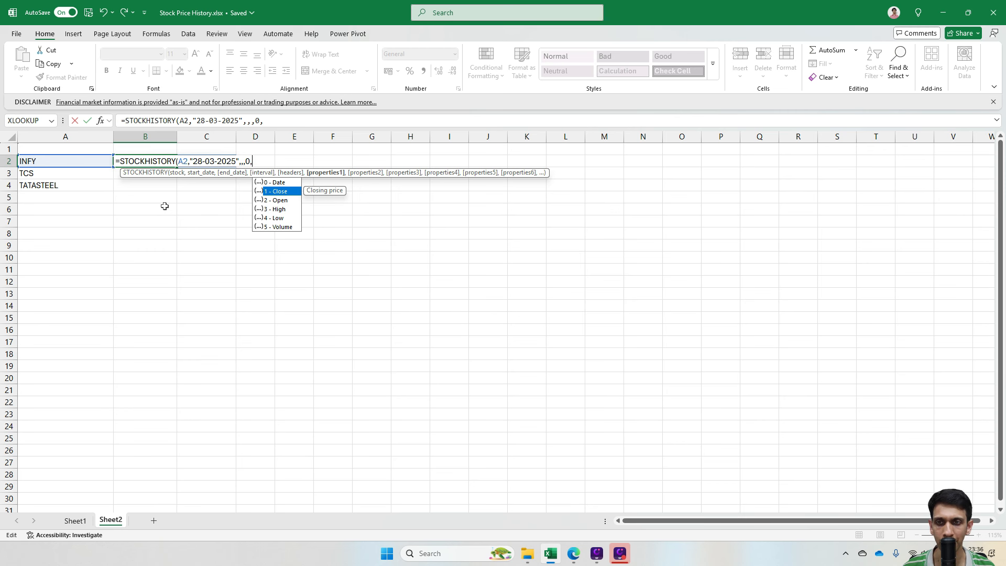
{"action": "key", "text": "Tab"}
{"action": "type", "text": ")"}
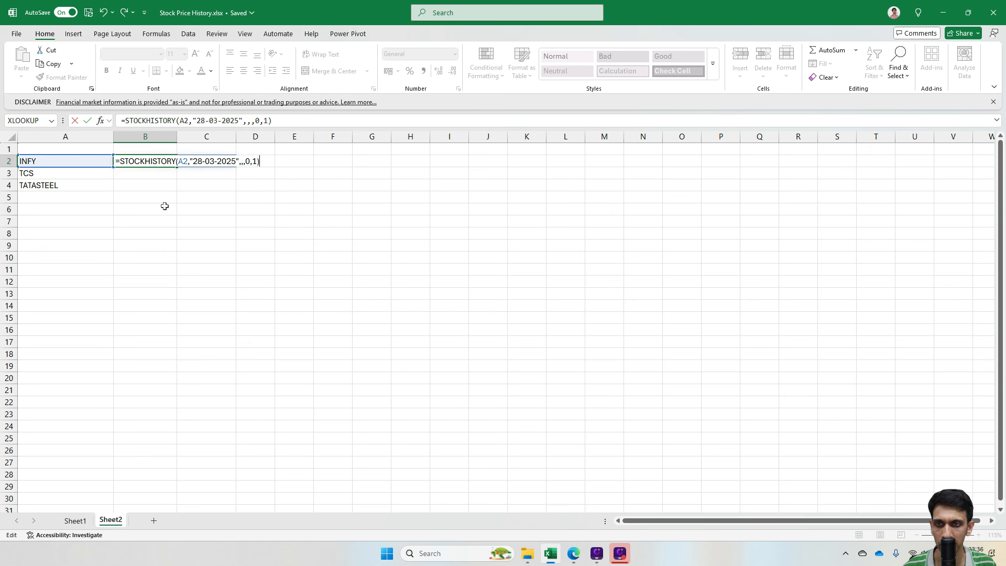
{"action": "key", "text": "Return"}
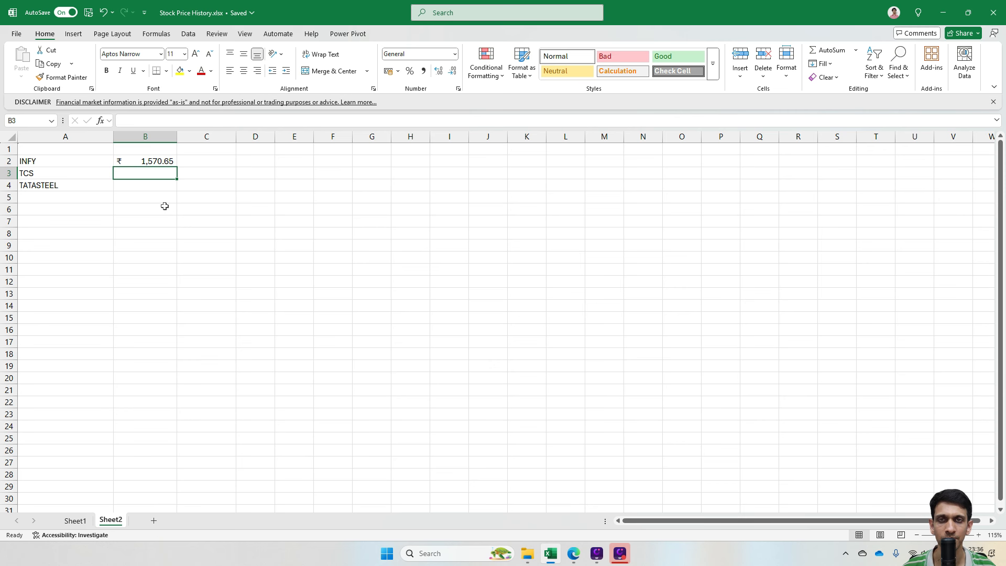
Step: Copy the closing-price formula from B2 down through B4 for TCS and TATASTEEL, then clear the copy selection and return to B2
{"action": "key", "text": "Up"}
{"action": "key", "text": "F2"}
{"action": "key", "text": "Escape"}
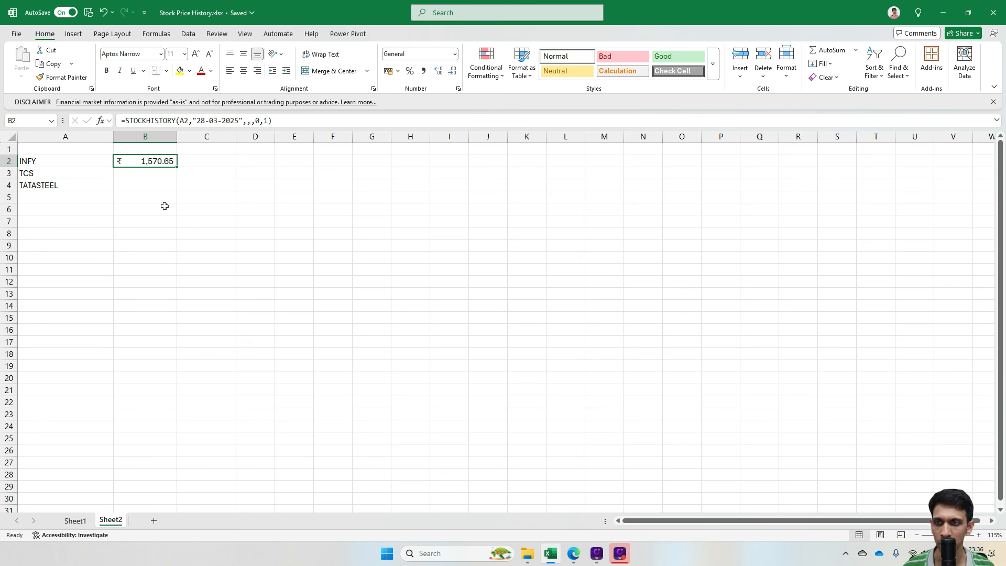
{"action": "key", "text": "ctrl+c"}
{"action": "key", "text": "shift+Down"}
{"action": "key", "text": "shift+Down"}
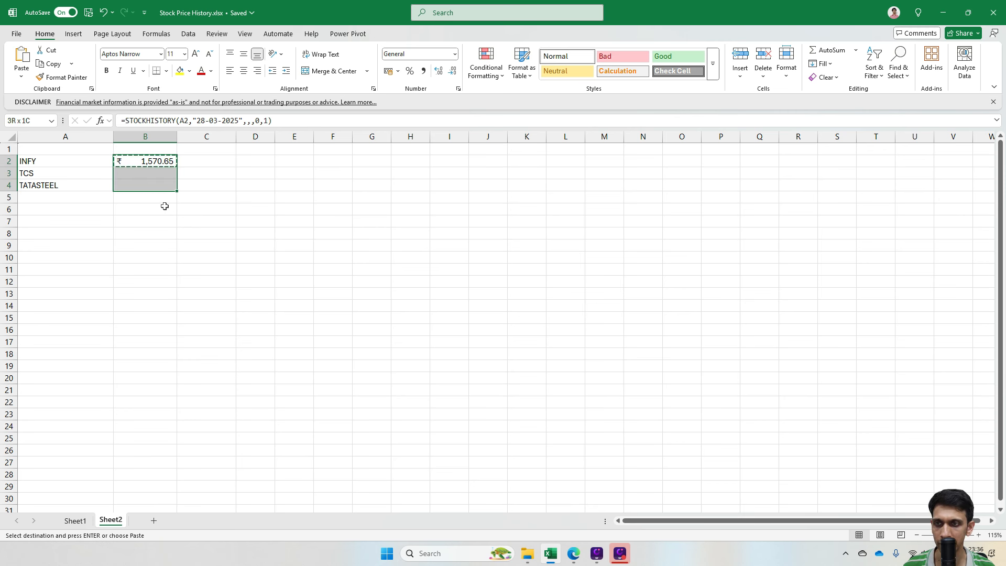
{"action": "key", "text": "ctrl+v"}
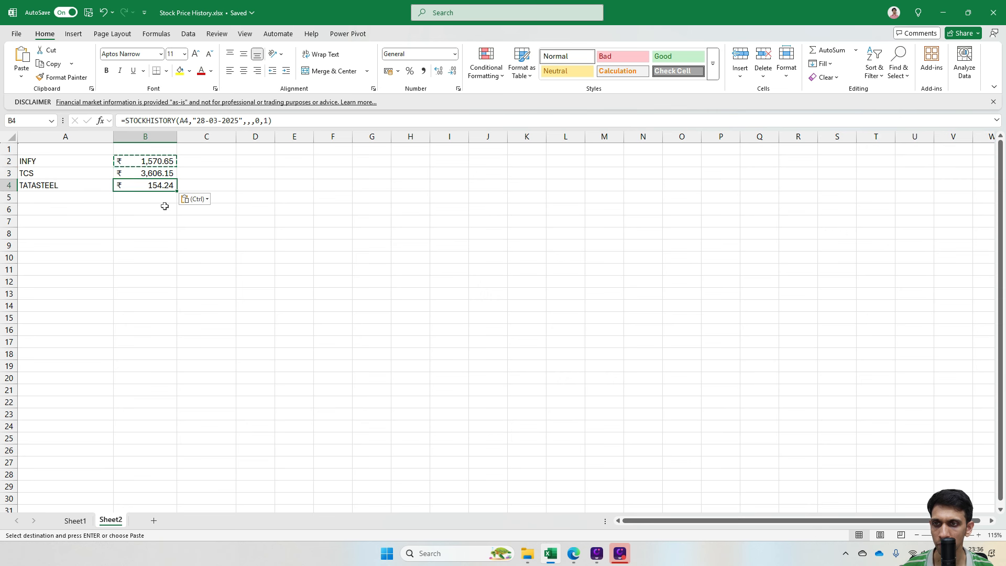
{"action": "key", "text": "Down"}
{"action": "key", "text": "Down"}
{"action": "key", "text": "Down"}
{"action": "key", "text": "Escape"}
{"action": "key", "text": "Up"}
{"action": "key", "text": "Up"}
{"action": "key", "text": "Up"}
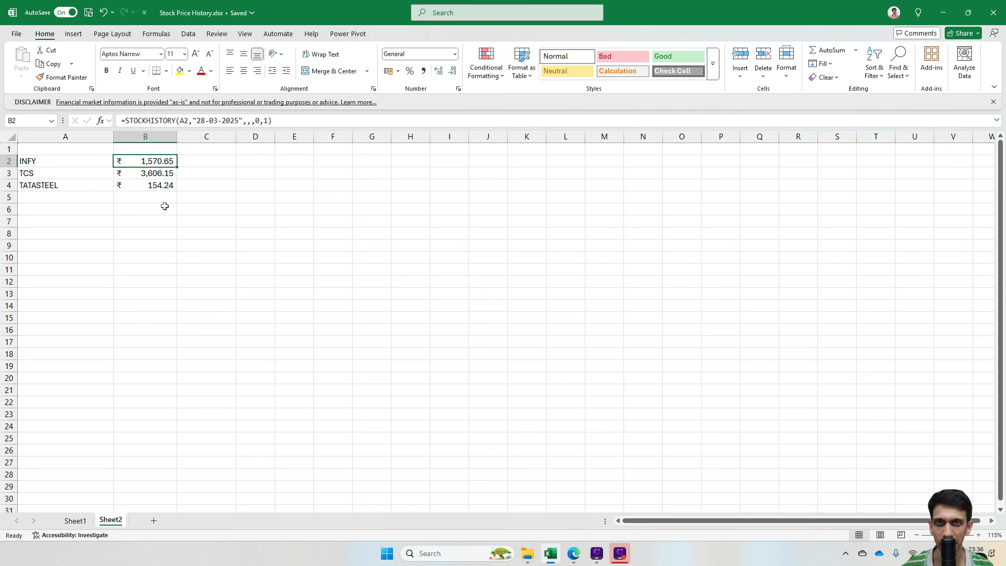